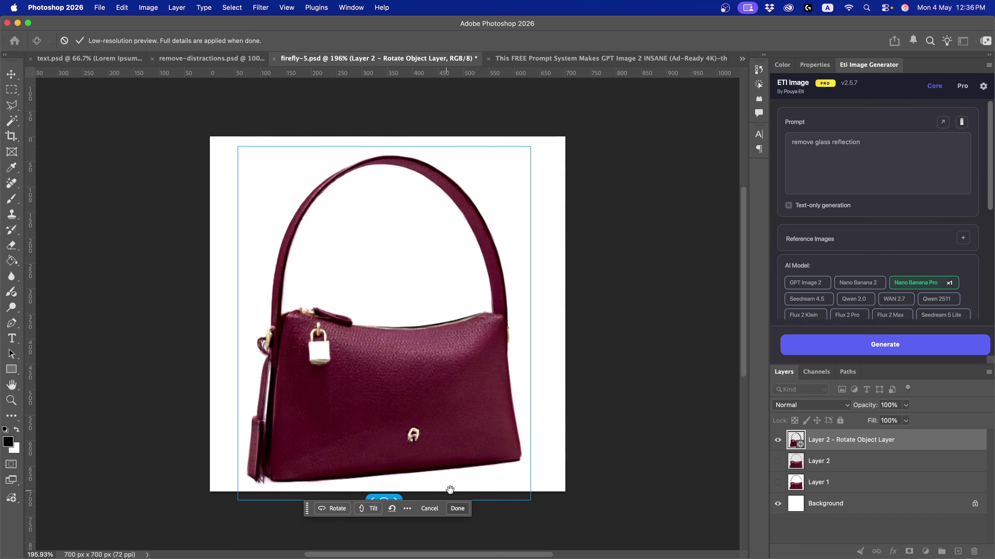
# - Rotate the burgundy handbag around its vertical axis with Rotate Object
pyautogui.moveTo(446, 482); pyautogui.dragTo(693, 469)
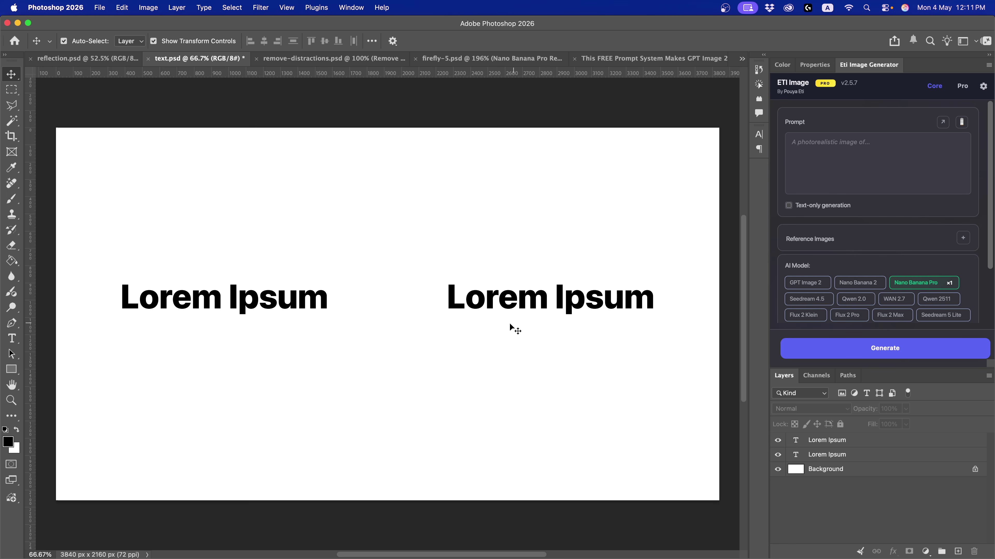
# - Add a placeholder paragraph text box below the two "Lorem Ipsum" headings and set its direction to left-to-right
pyautogui.press('t')
pyautogui.moveTo(229, 333); pyautogui.dragTo(551, 454)
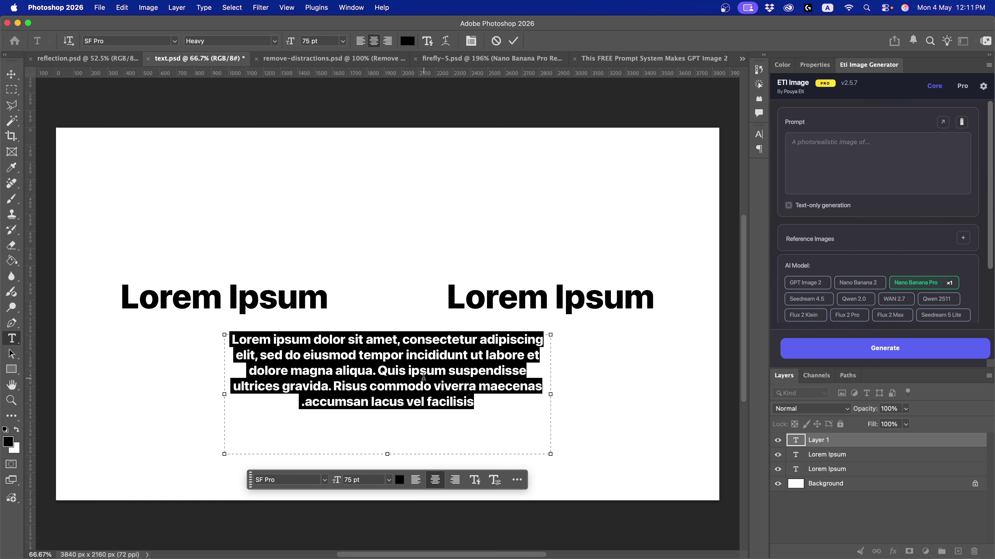
pyautogui.click(758, 149)
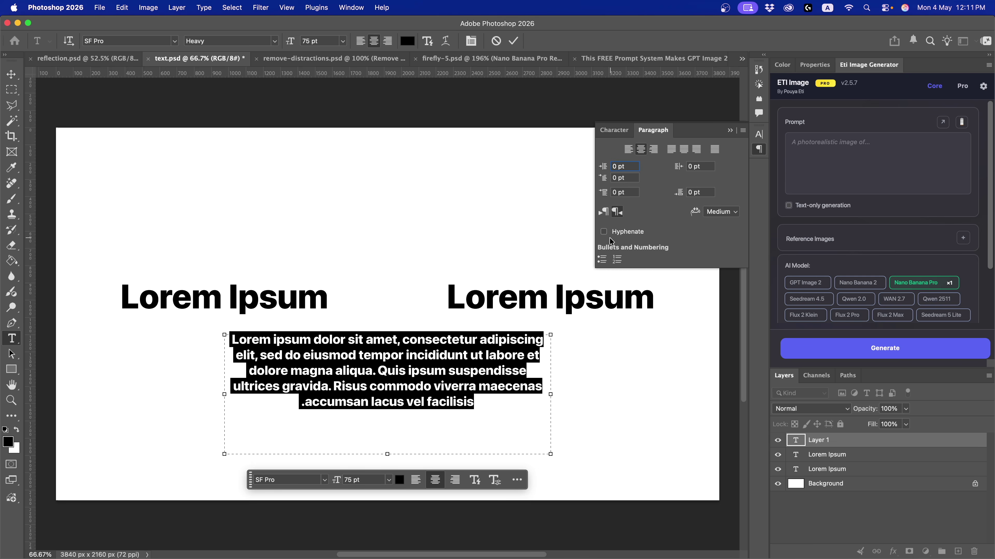
pyautogui.click(605, 214)
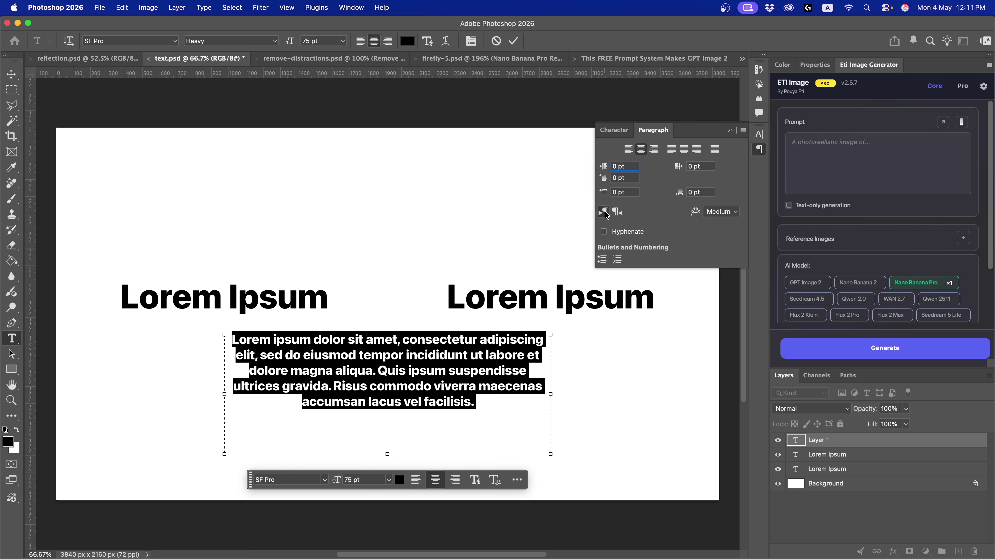
pyautogui.click(766, 149)
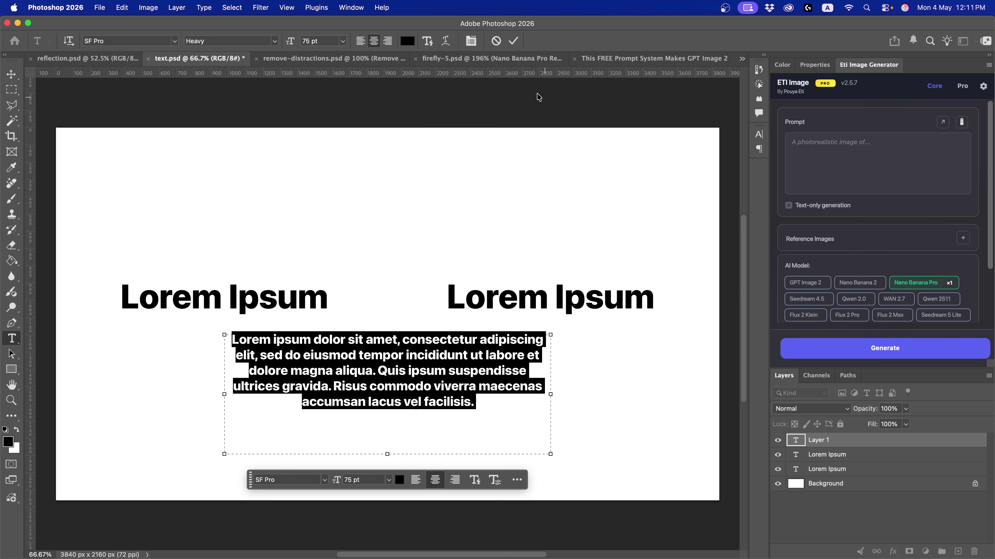
# - Apply the justified box layout of Dynamic Text to the placeholder paragraph, commit it and delete the text layer
pyautogui.click(429, 49)
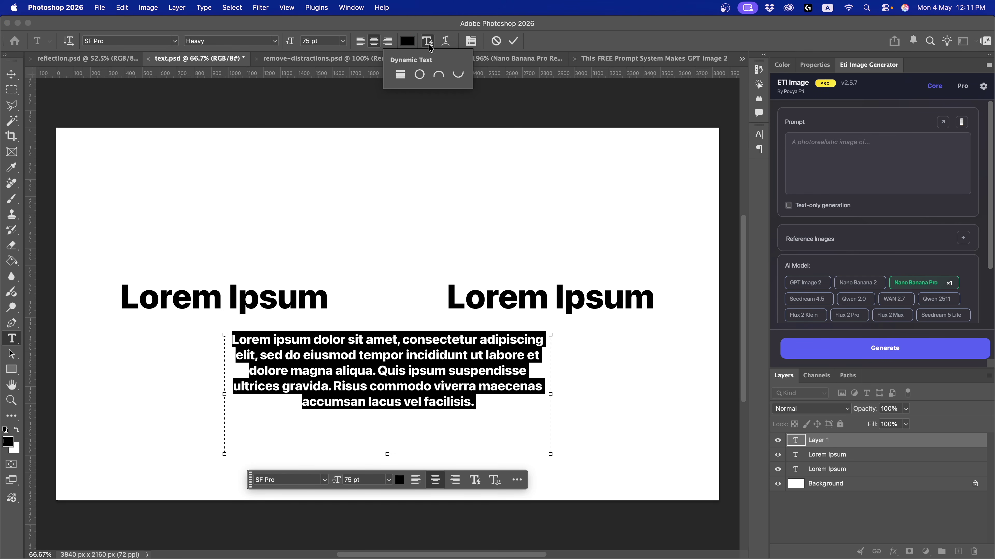
pyautogui.click(400, 75)
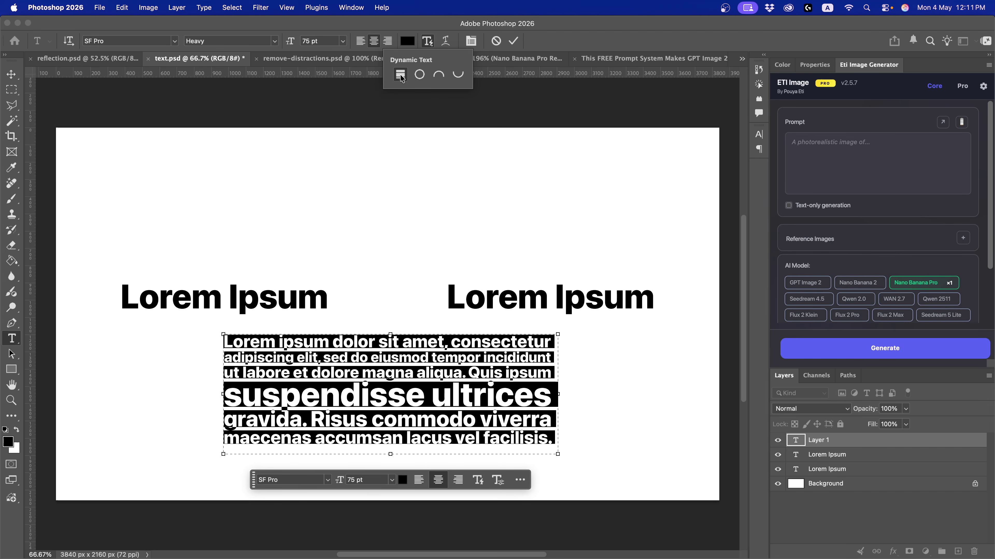
pyautogui.press('Escape')
pyautogui.press('v')
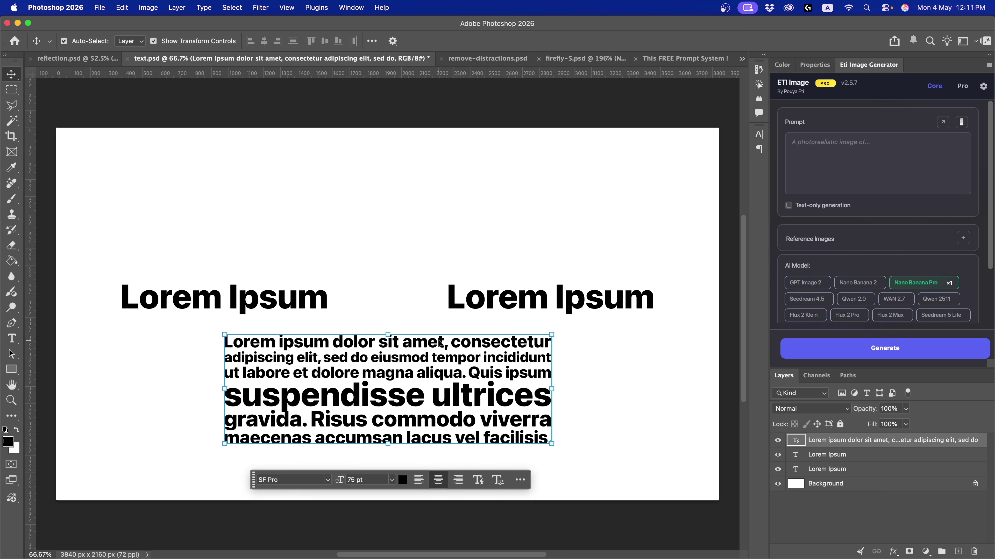
pyautogui.press('BackSpace')
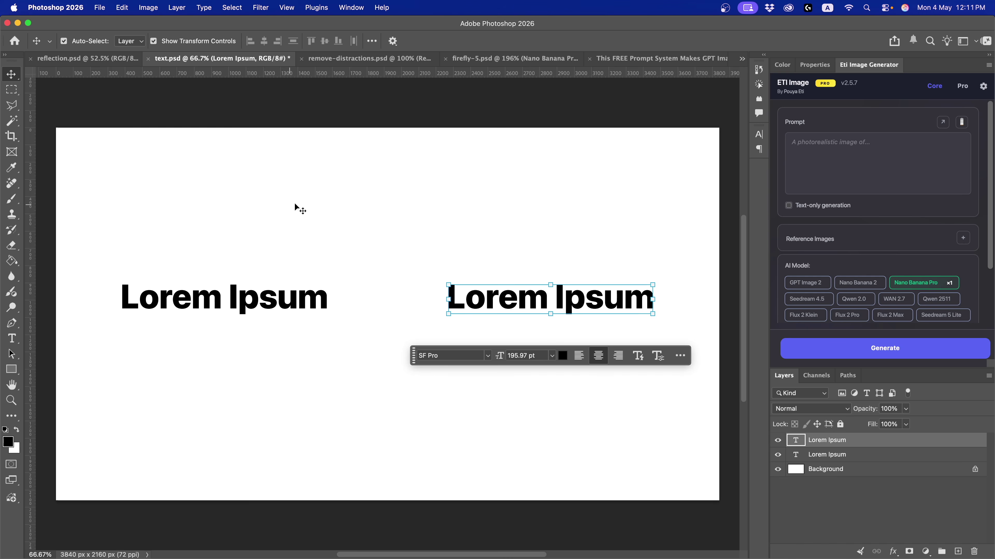
# - Warp the left "Lorem Ipsum" heading with the horizontal Arc style and increase its bend to form nearly a semicircle
pyautogui.click(200, 297)
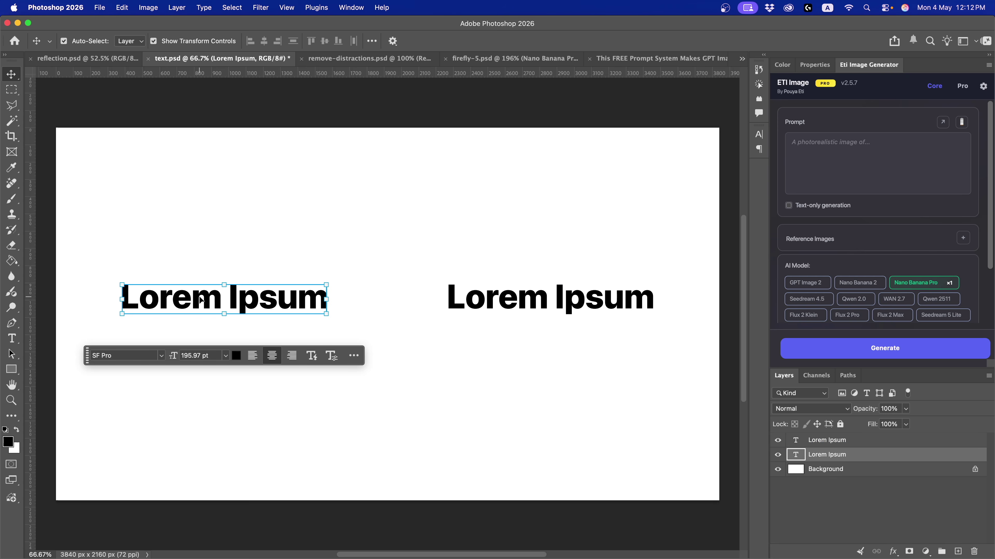
pyautogui.doubleClick(203, 302)
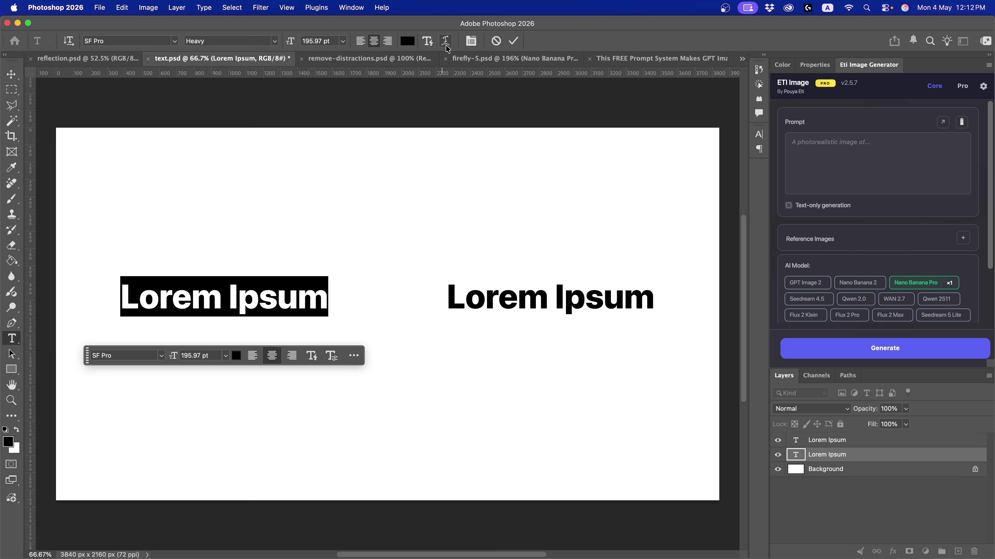
pyautogui.click(449, 46)
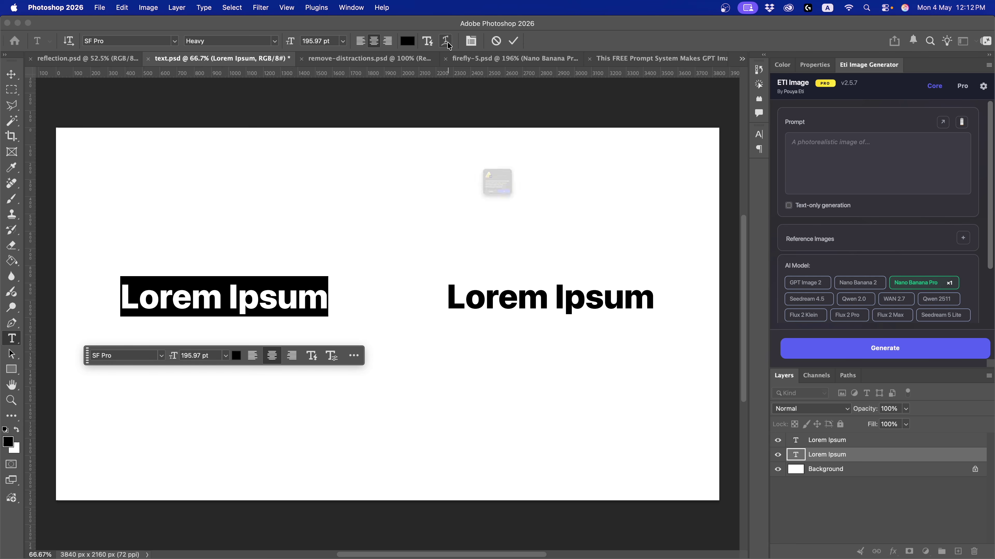
pyautogui.press('Return')
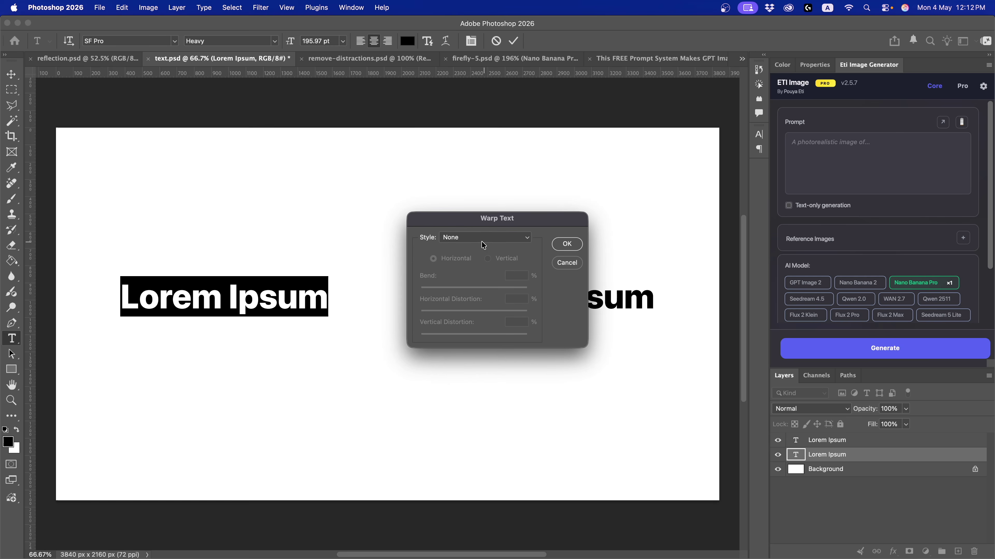
pyautogui.click(470, 237)
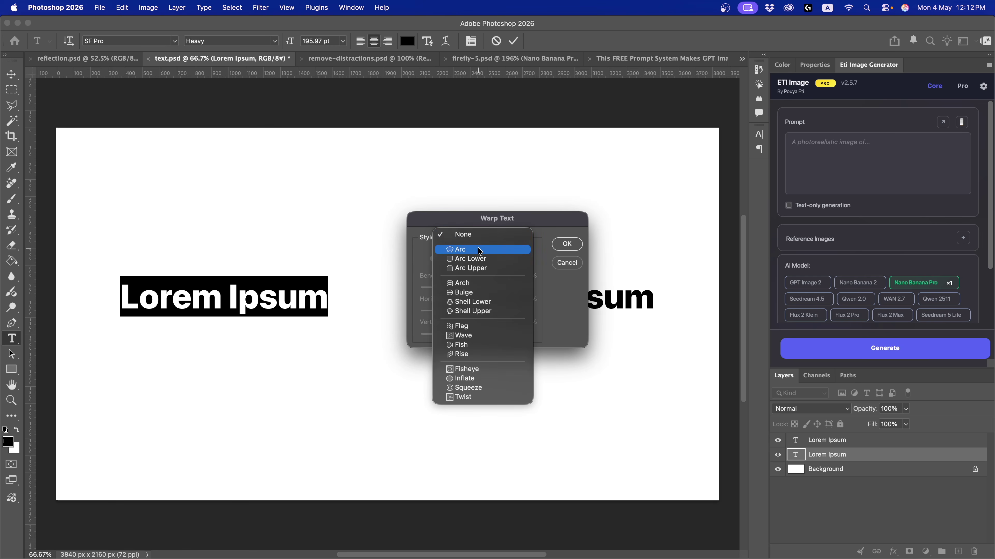
pyautogui.click(479, 251)
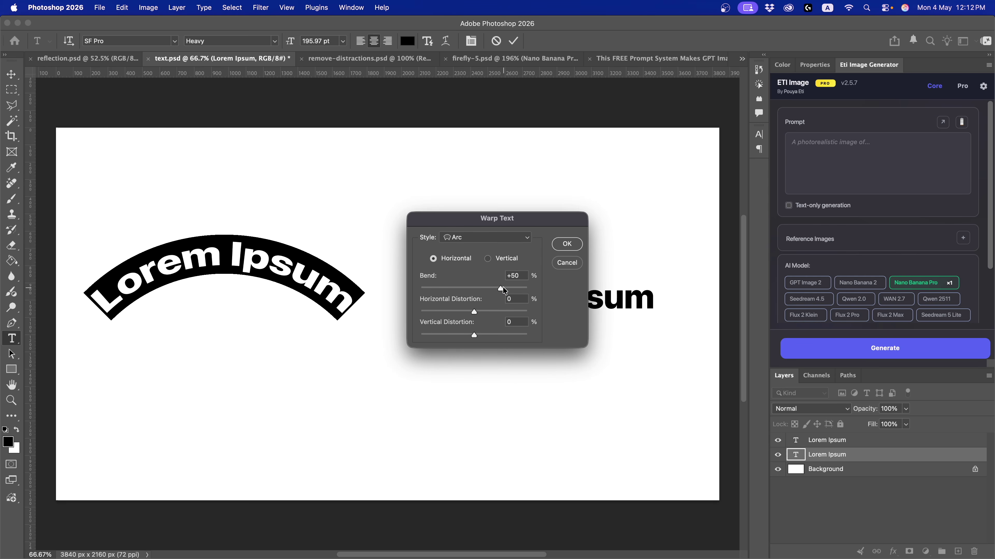
pyautogui.moveTo(502, 291); pyautogui.dragTo(526, 288)
pyautogui.click(567, 244)
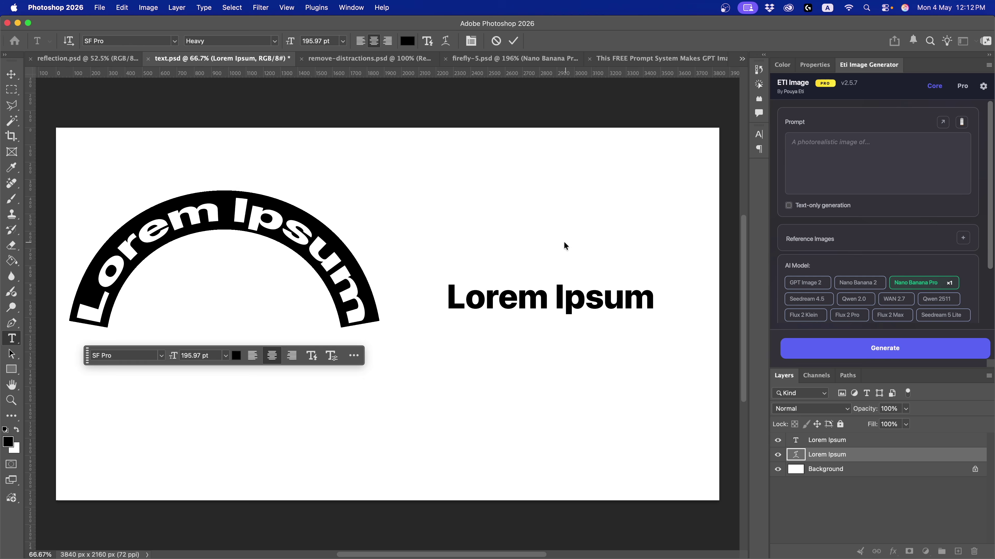
pyautogui.click(11, 74)
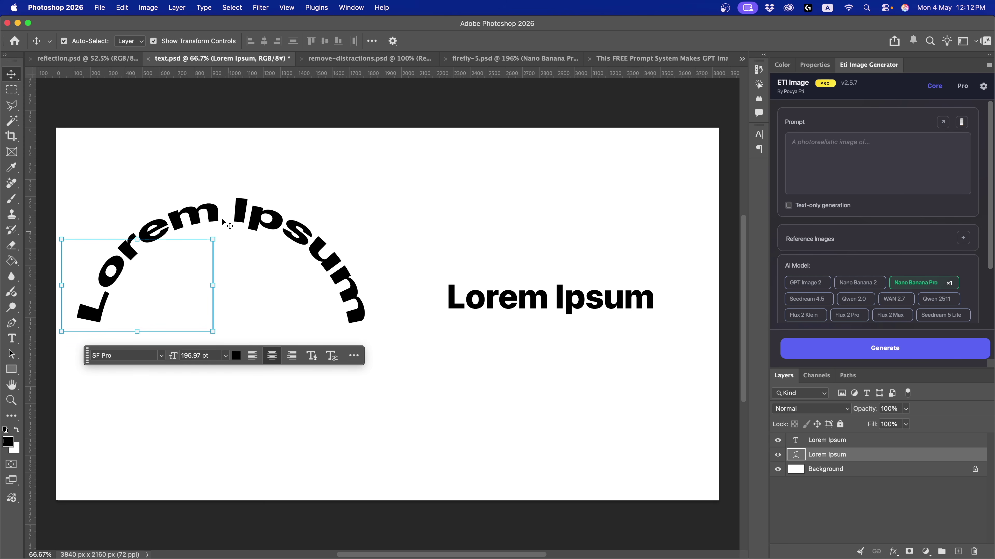
# - Apply Dynamic Text to the right "Lorem Ipsum" heading, trying the downward arc and circle layouts before settling on the upward arc
pyautogui.click(485, 304)
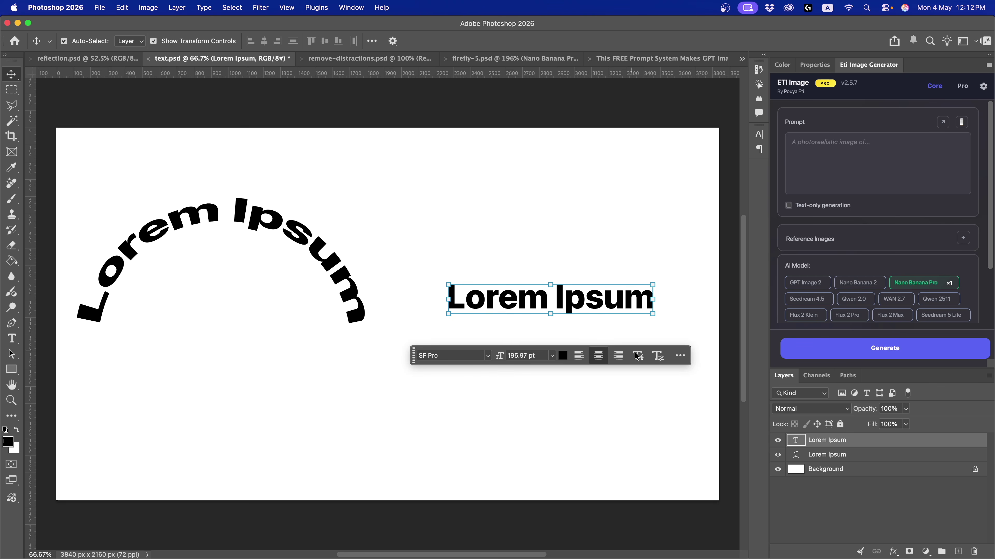
pyautogui.press('t')
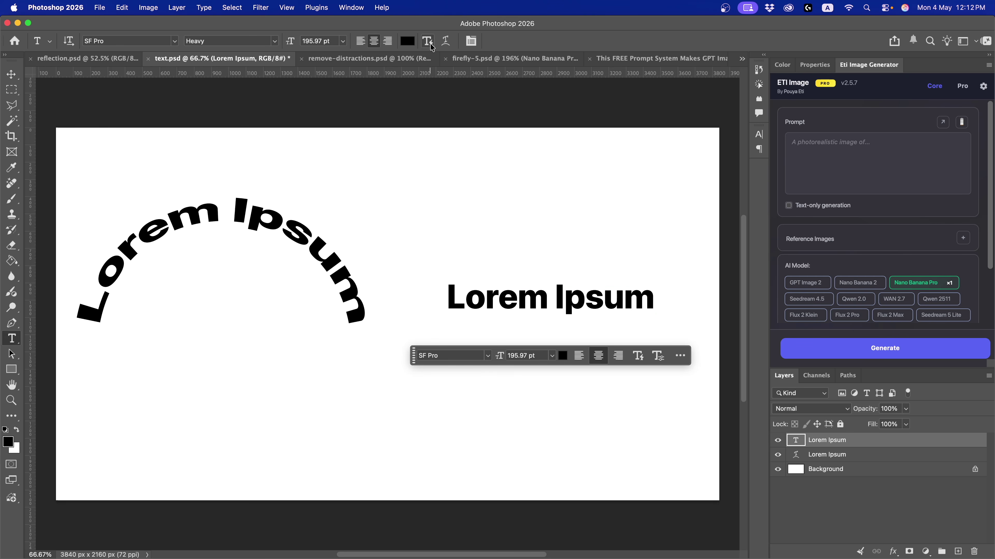
pyautogui.click(637, 360)
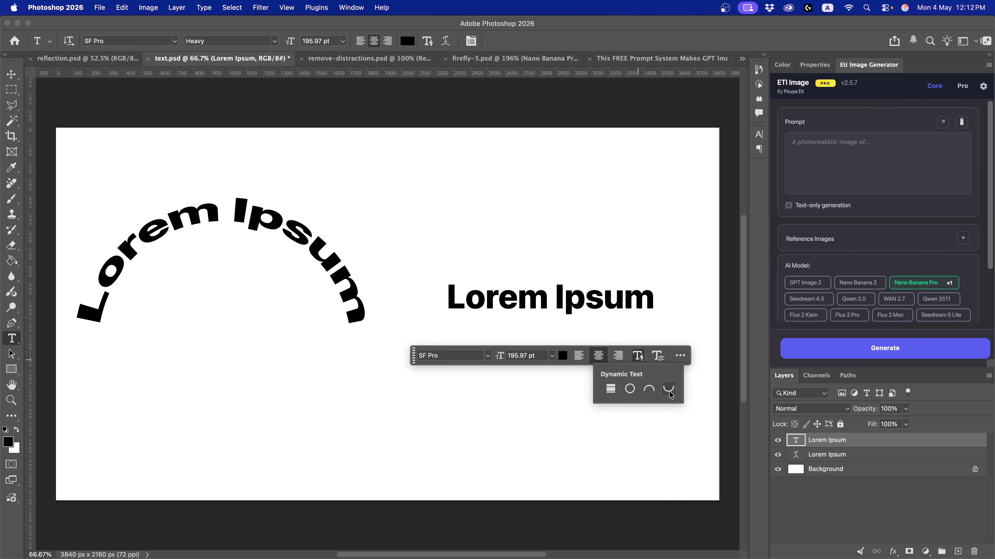
pyautogui.click(649, 389)
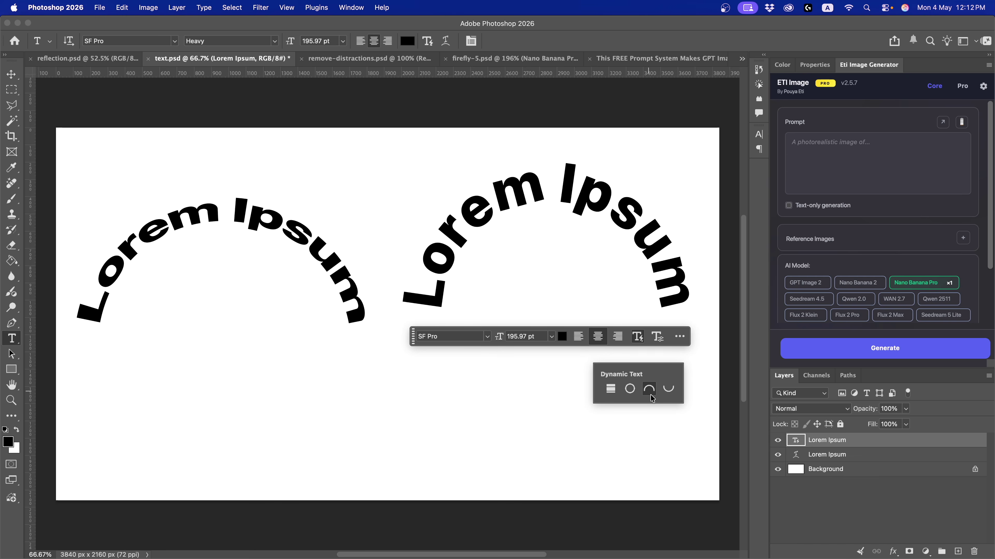
pyautogui.click(668, 390)
pyautogui.click(630, 390)
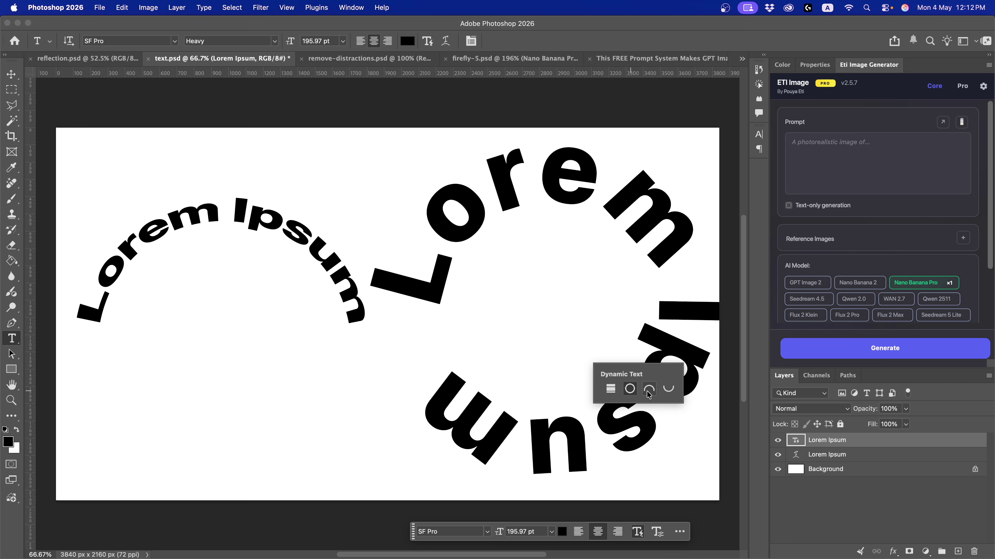
pyautogui.click(650, 390)
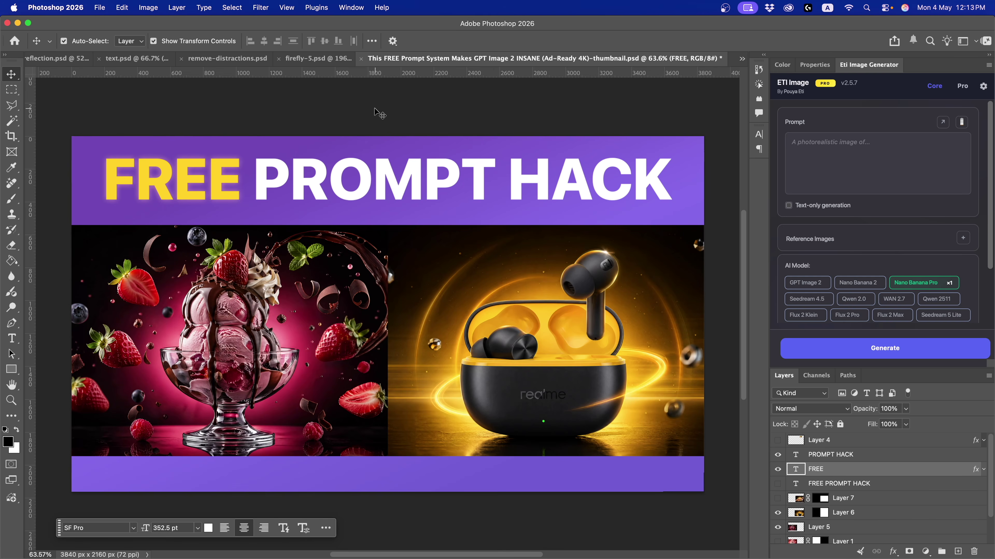
# - Make more room for the layer list and add three empty layers above the FREE text layer in the thumbnail document
pyautogui.moveTo(877, 369); pyautogui.dragTo(873, 280)
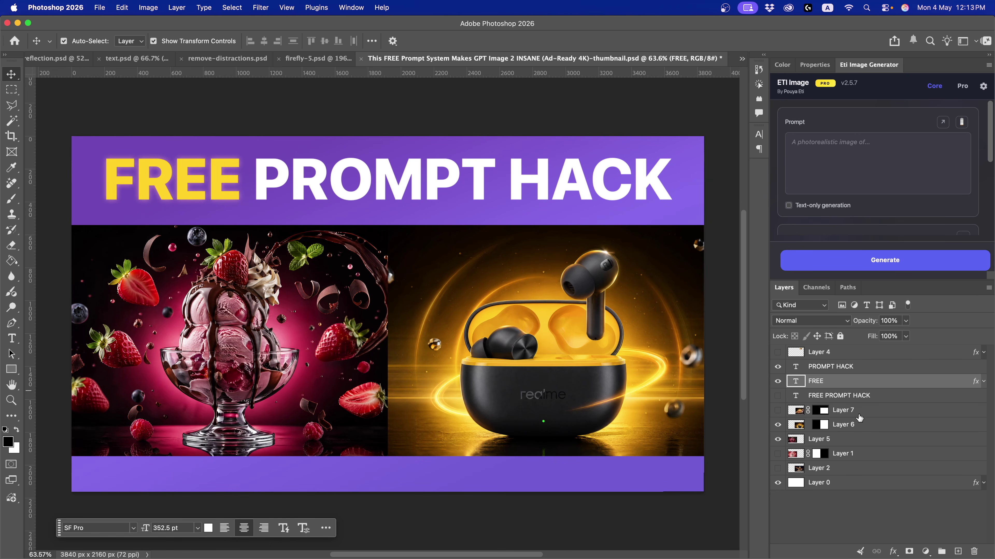
pyautogui.click(957, 552)
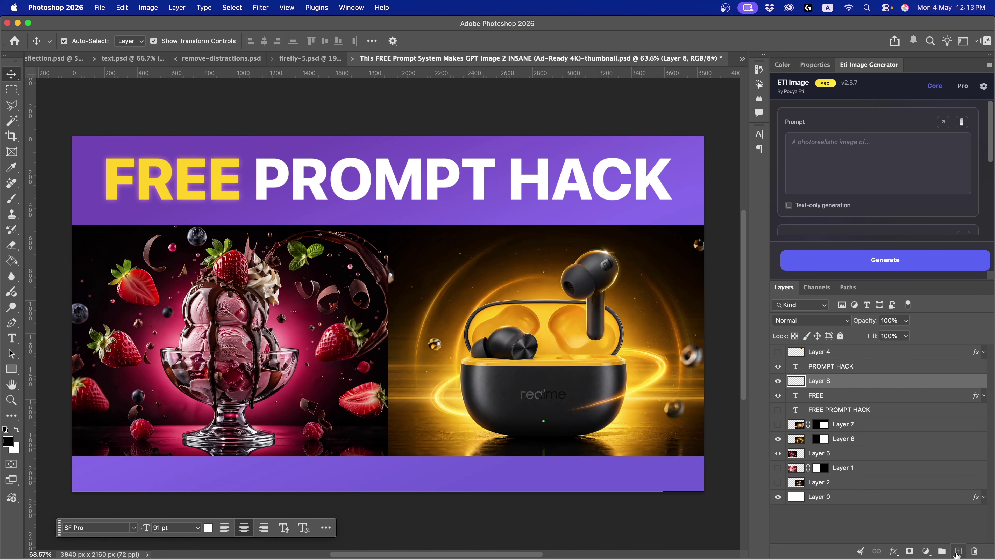
pyautogui.doubleClick(957, 553)
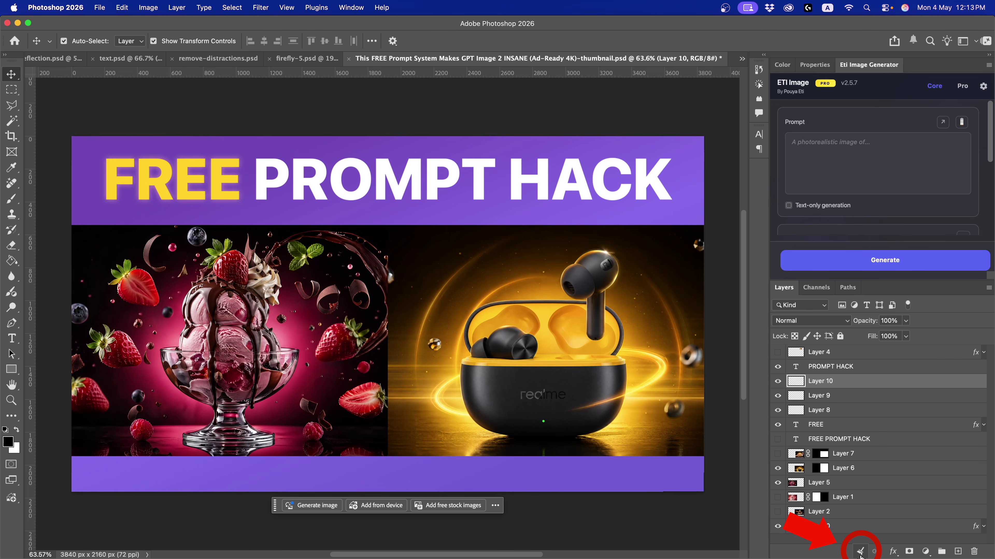
# - Run Layer Cleanup on the entire document with both deleting empty layers and renaming layers enabled
pyautogui.click(860, 552)
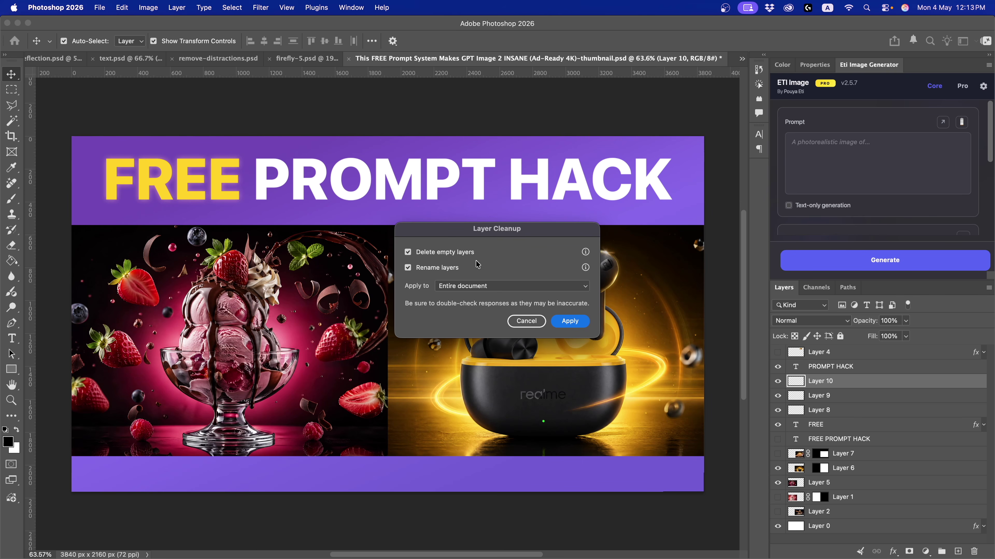
pyautogui.click(500, 291)
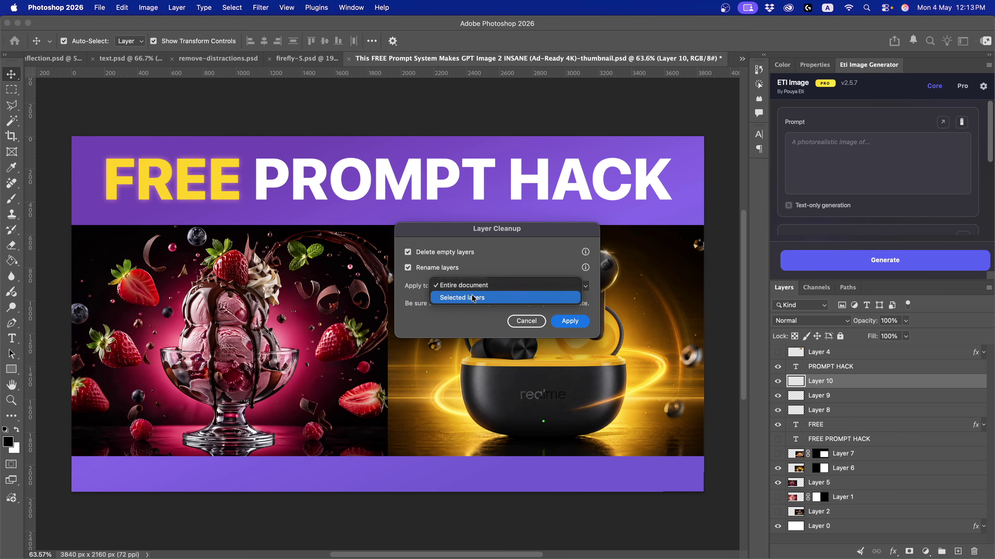
pyautogui.click(423, 298)
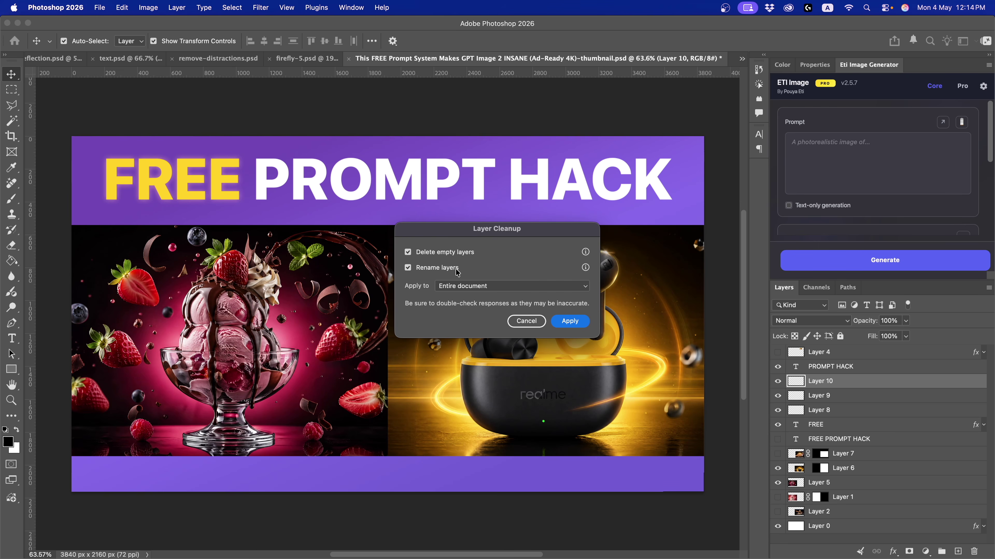
pyautogui.click(569, 321)
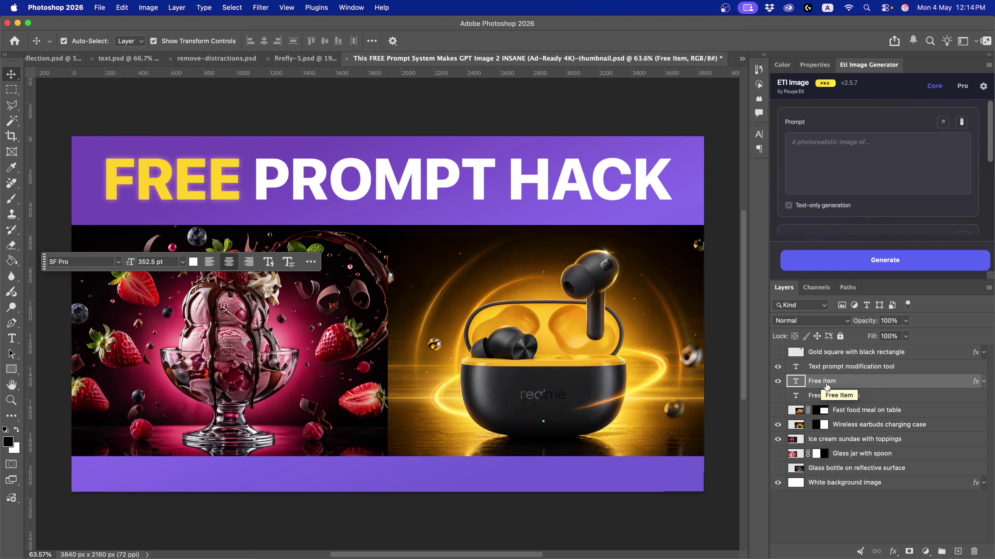
# - Check the renamed Free Item, ice cream sundae and wireless earbuds layers against the artwork by toggling their visibility
pyautogui.click(778, 382)
pyautogui.click(778, 381)
pyautogui.click(777, 440)
pyautogui.click(778, 440)
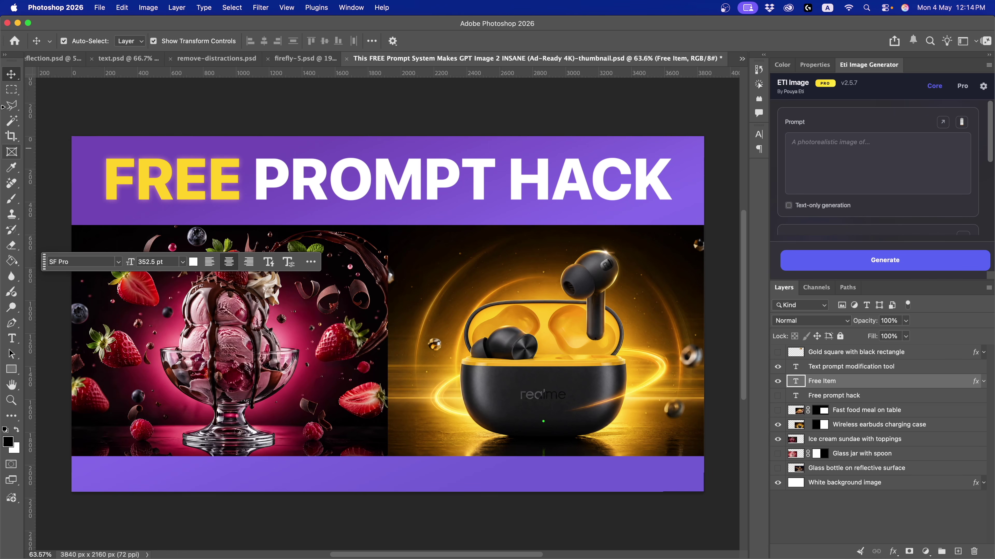
pyautogui.click(852, 439)
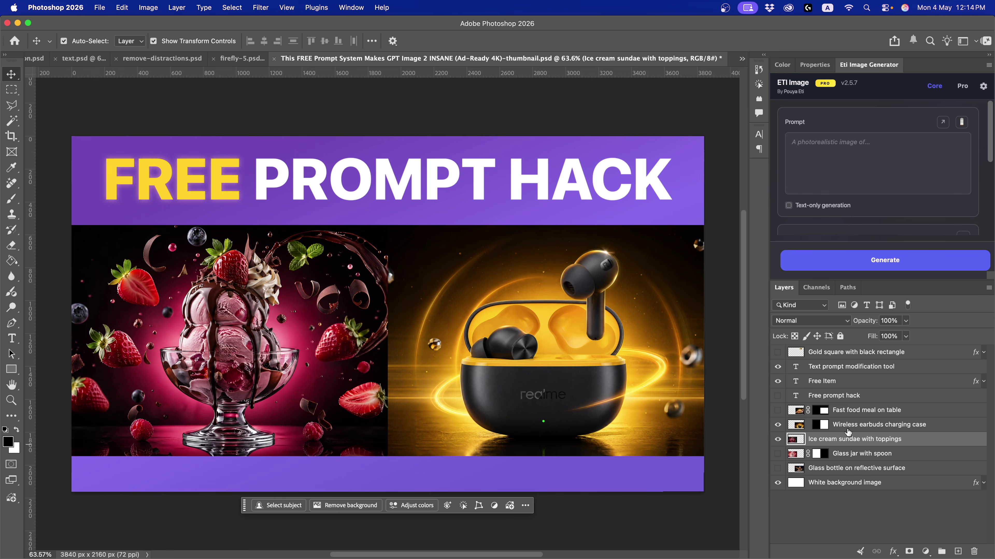
pyautogui.click(869, 428)
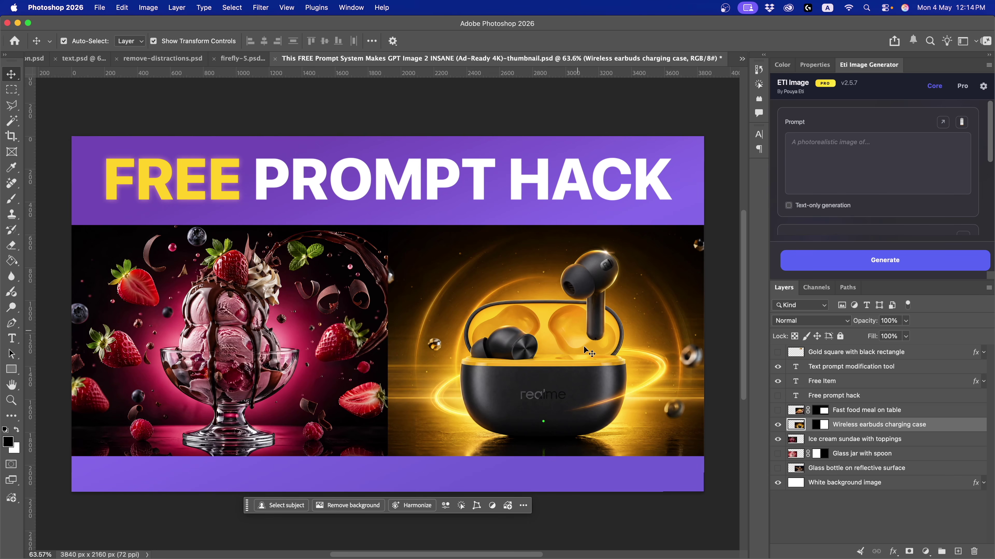
pyautogui.click(778, 425)
pyautogui.click(779, 425)
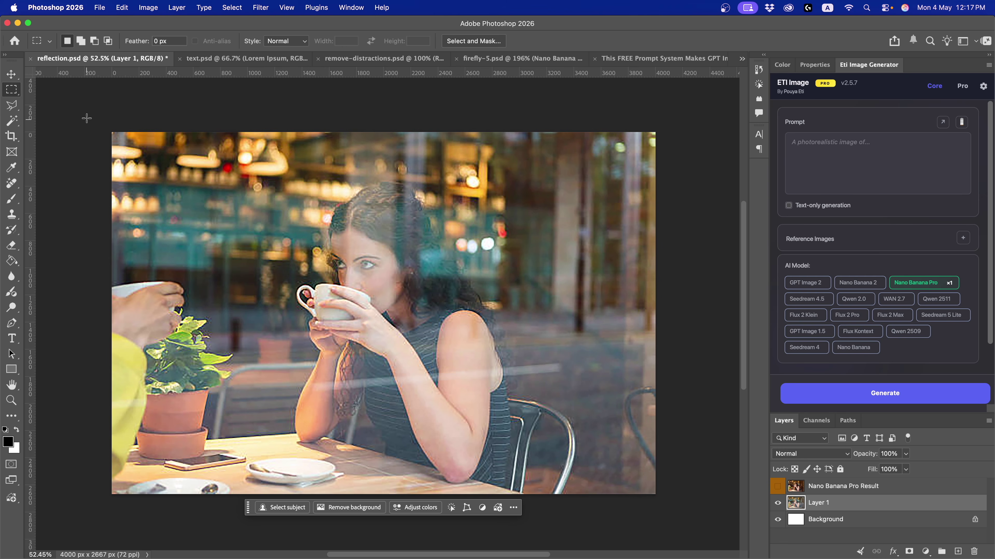
# - Select the entire photo in reflection.psd and open a Generative Fill prompt, moving its bar up over the woman
pyautogui.moveTo(108, 111); pyautogui.dragTo(703, 478)
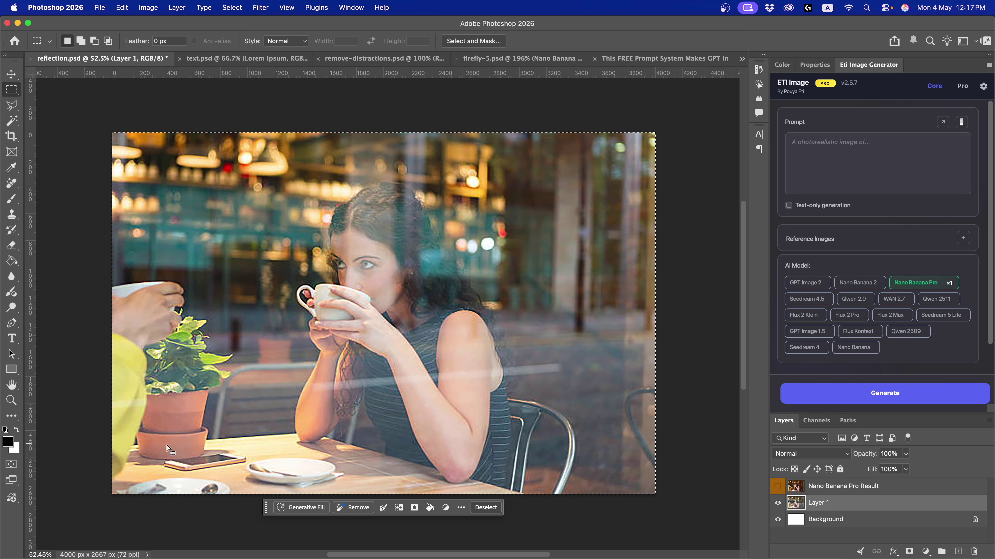
pyautogui.click(305, 509)
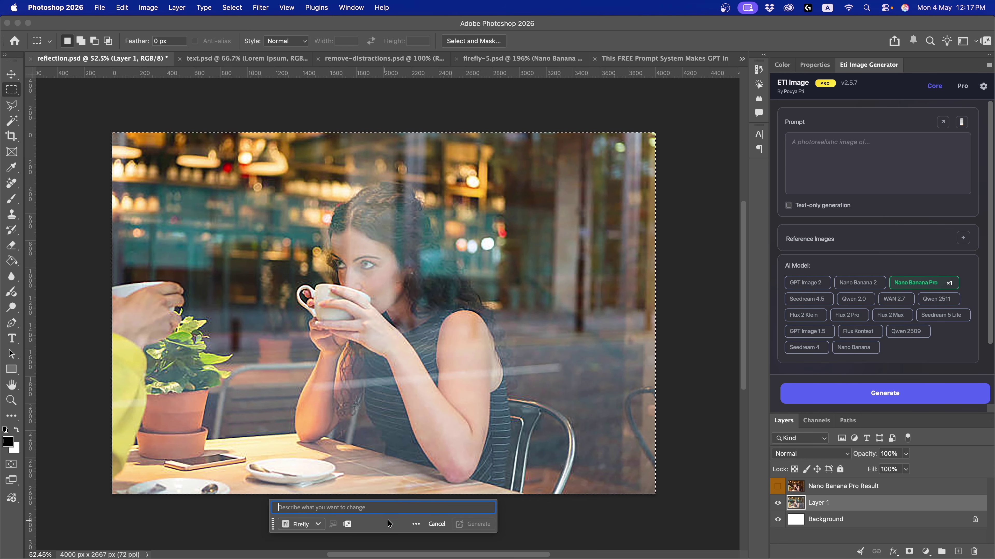
pyautogui.moveTo(273, 524); pyautogui.dragTo(295, 290)
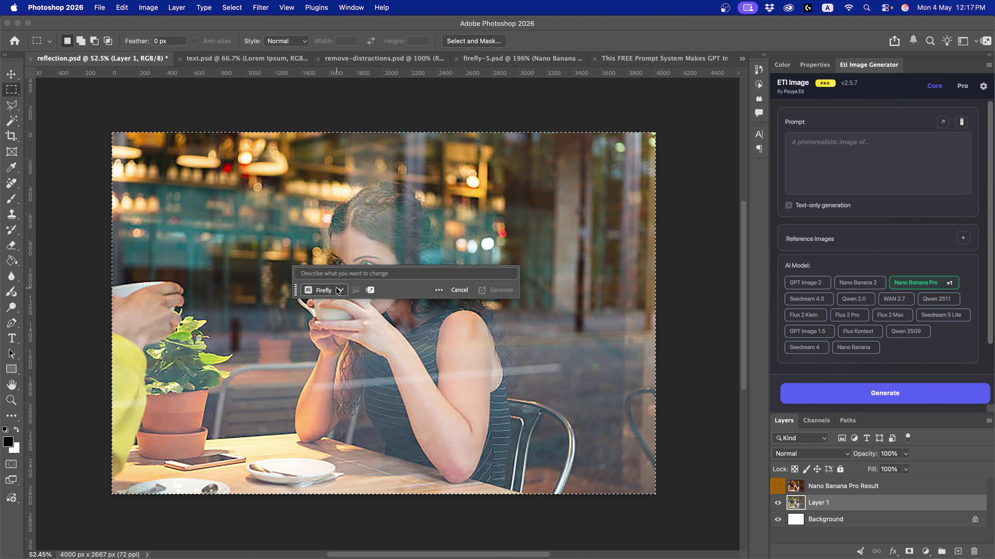
# - Try several blank lines in the Generative Fill prompt and clear them again
pyautogui.click(365, 278)
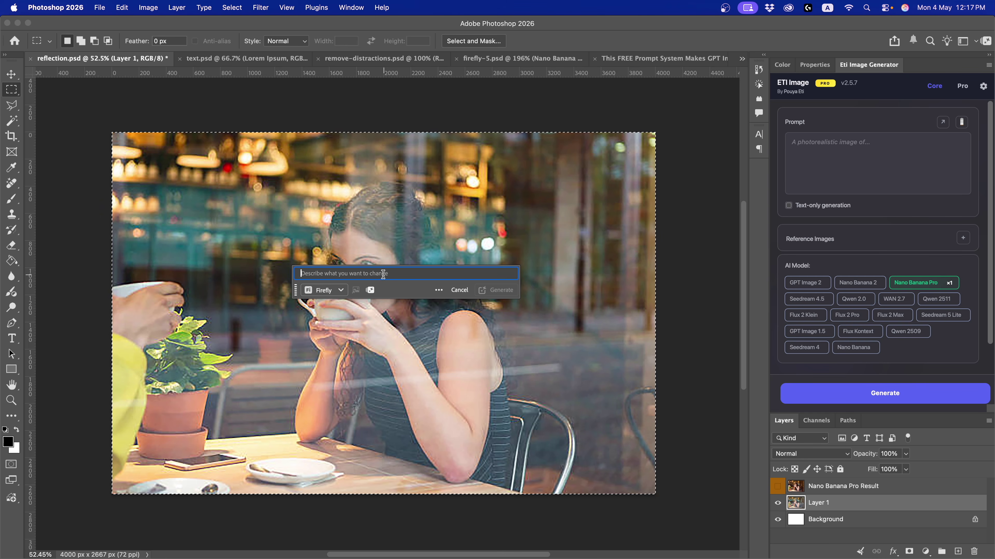
pyautogui.press('Return')
pyautogui.press('Return')
pyautogui.press('Return')
pyautogui.press('Return')
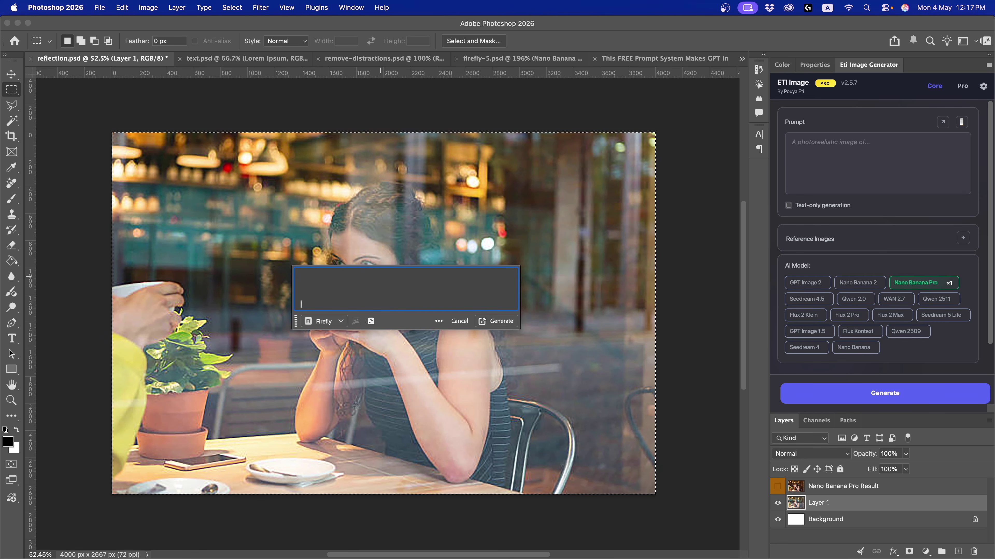
pyautogui.press('Return')
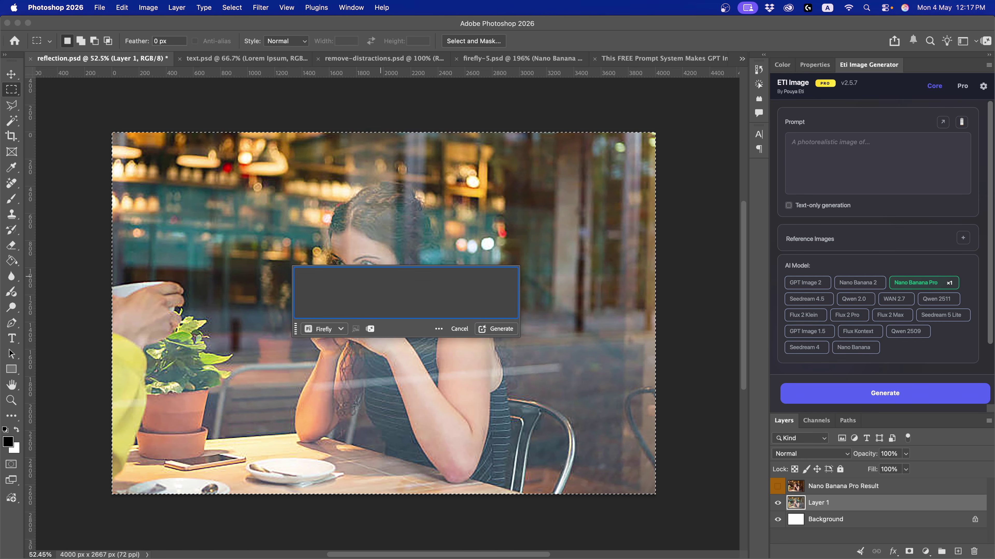
pyautogui.press('BackSpace')
pyautogui.press('BackSpace')
pyautogui.press('BackSpace')
pyautogui.press('BackSpace')
pyautogui.press('BackSpace')
pyautogui.press('BackSpace')
# - Review the Adobe and partner models for Generative Fill and choose Gemini 3.1 (with Nano Banana 2)
pyautogui.click(333, 290)
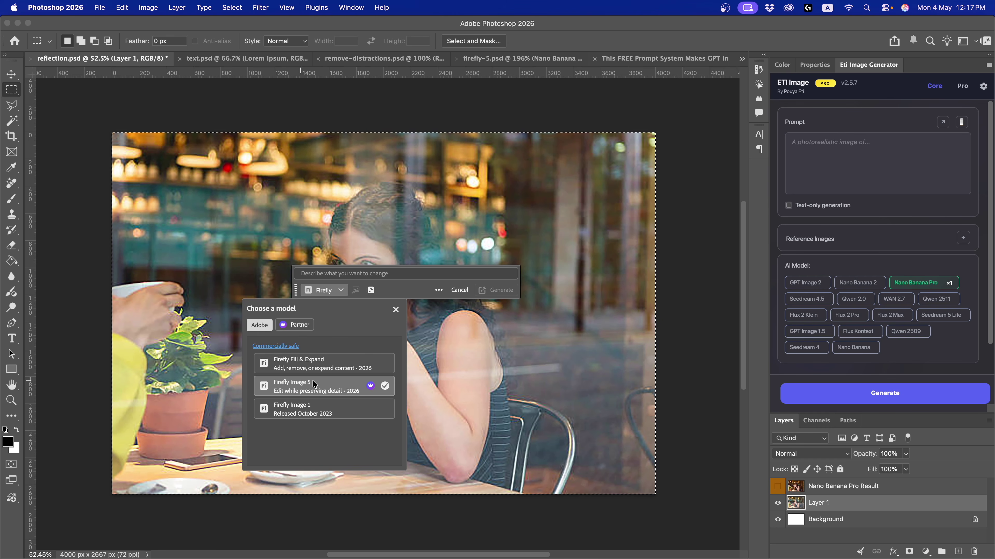
pyautogui.moveTo(299, 386)
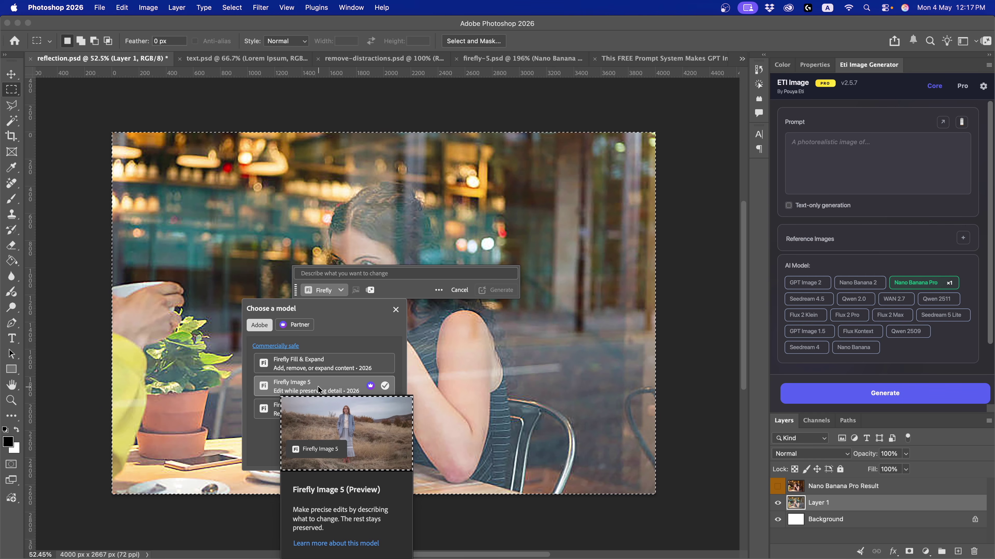
pyautogui.click(304, 328)
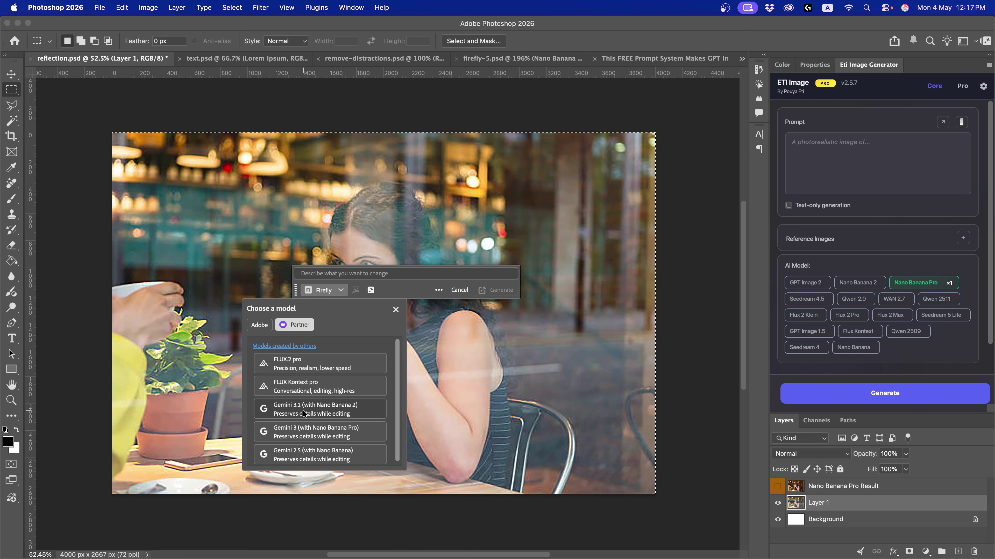
pyautogui.moveTo(301, 409)
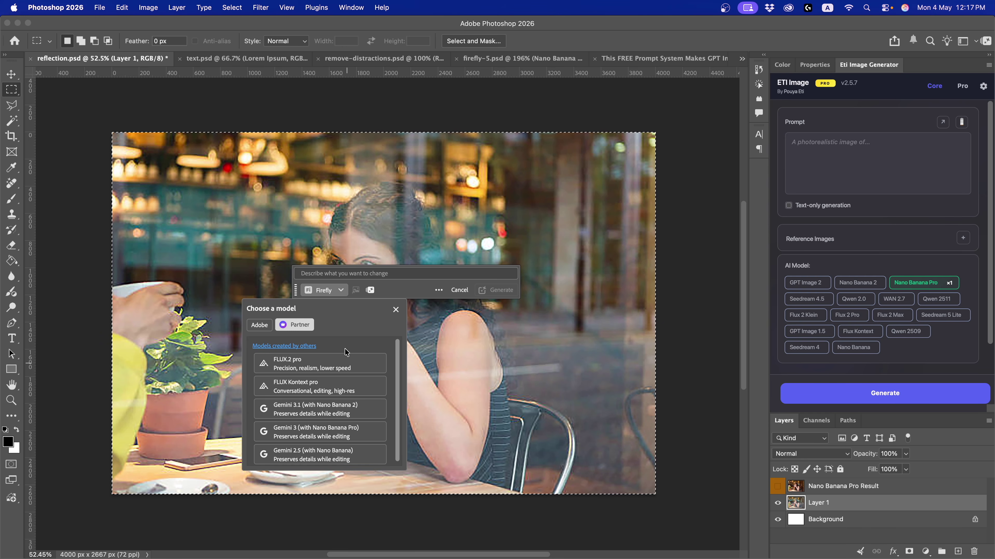
pyautogui.click(333, 407)
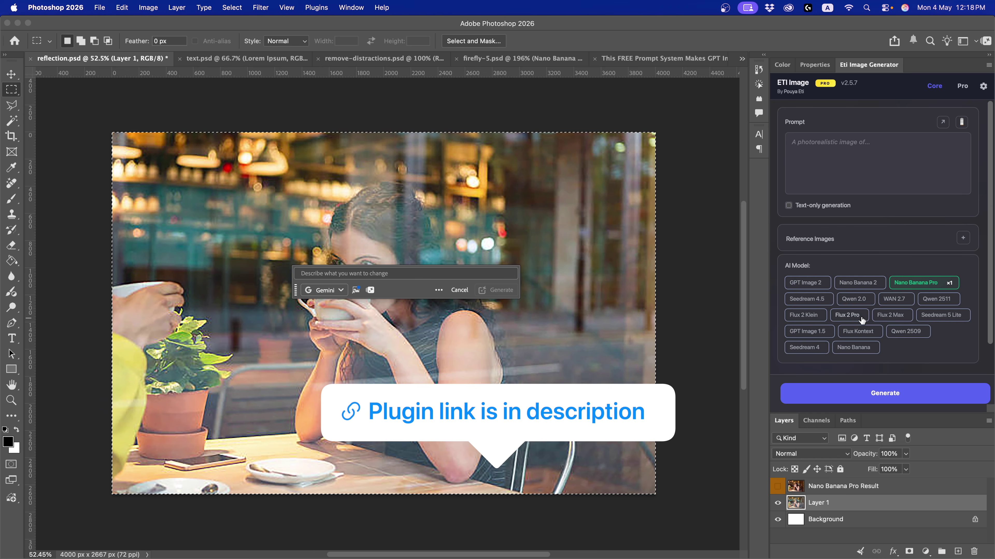
# - Switch the ETI Image generator from Nano Banana Pro to Nano Banana 2 and expand its settings to review pricing and resolution
pyautogui.click(921, 286)
pyautogui.click(864, 285)
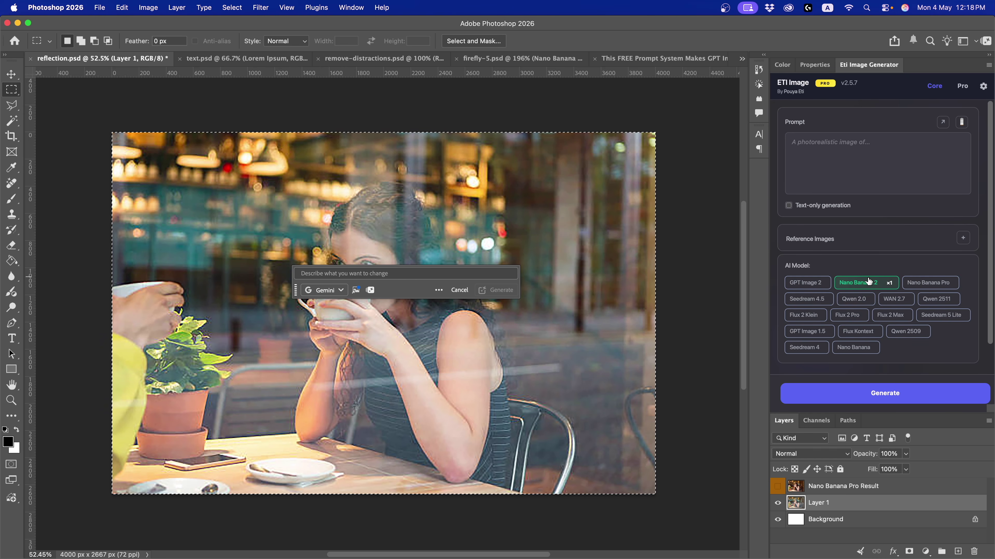
pyautogui.scroll(-1, 868, 274)
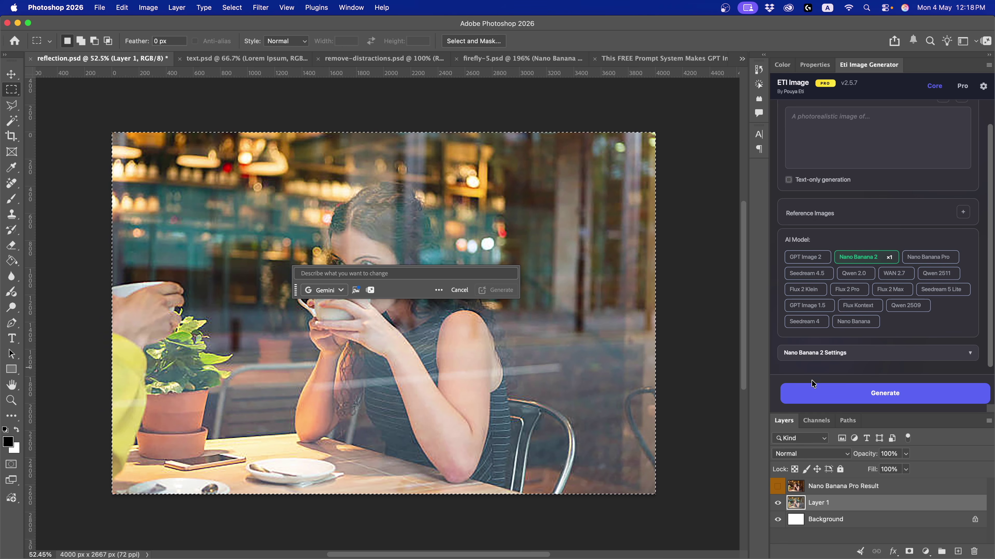
pyautogui.click(810, 353)
pyautogui.scroll(-3, 834, 333)
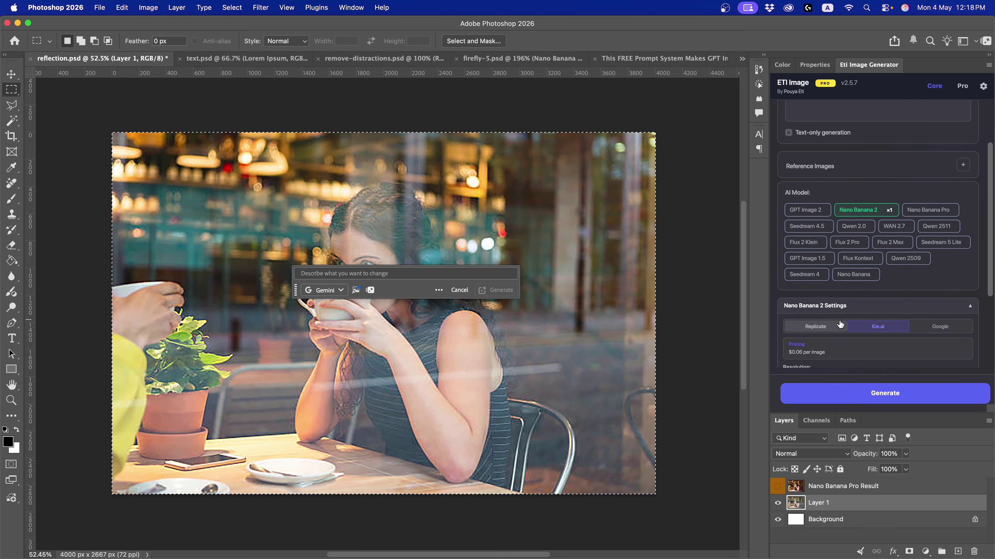
pyautogui.scroll(-5, 833, 315)
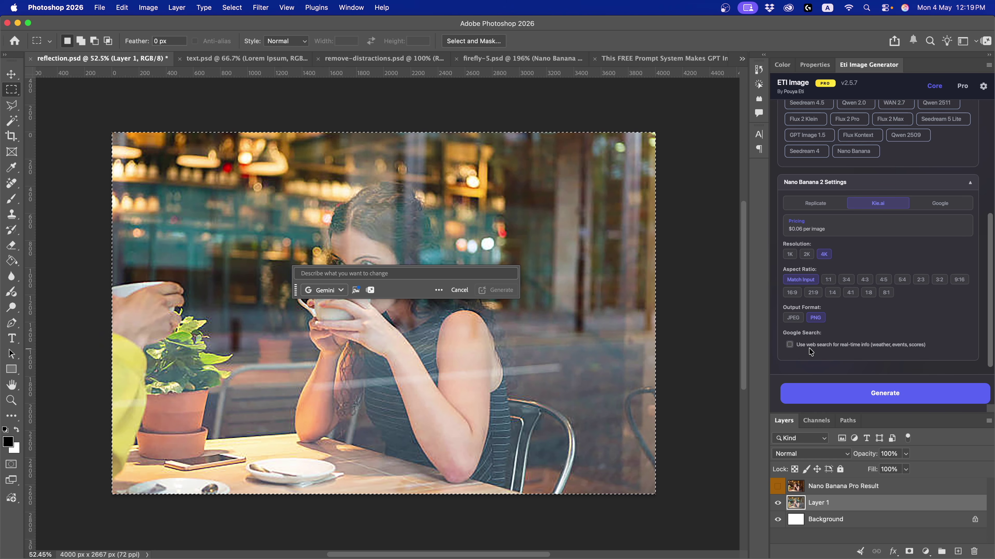
# - Set the Generative Fill model to Firefly Image 5 and enter the prompt "Change her clothes to dark red leather jacket."
pyautogui.click(338, 293)
pyautogui.click(260, 325)
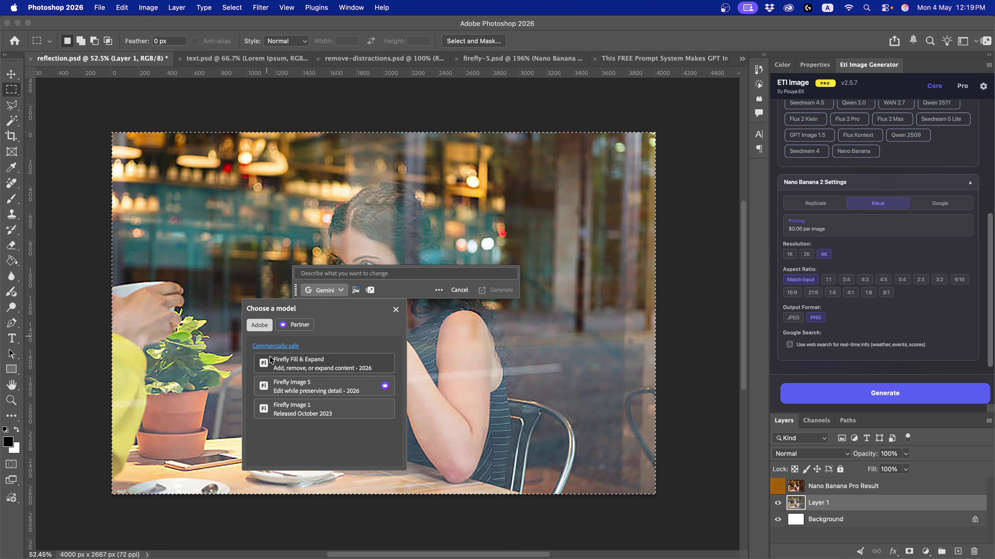
pyautogui.click(303, 385)
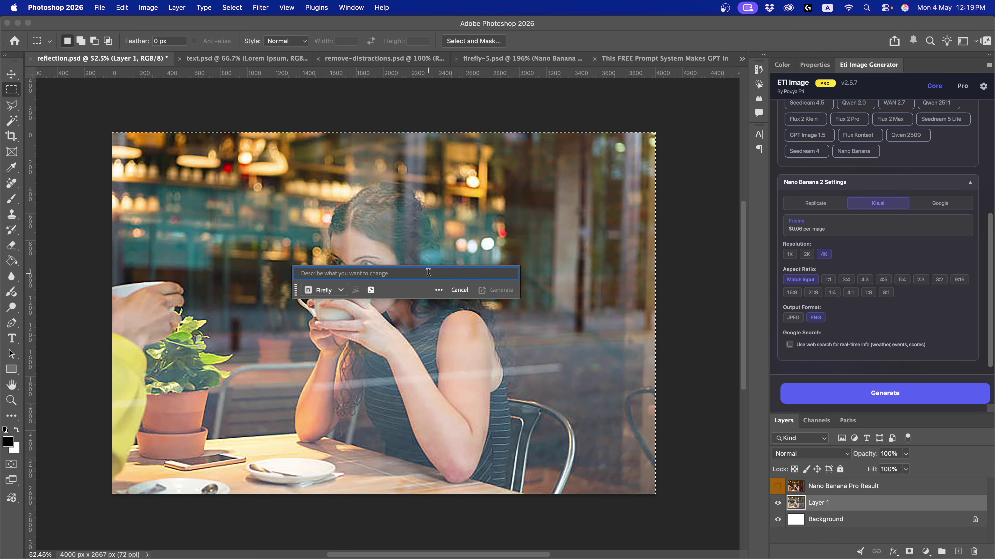
pyautogui.write('C')
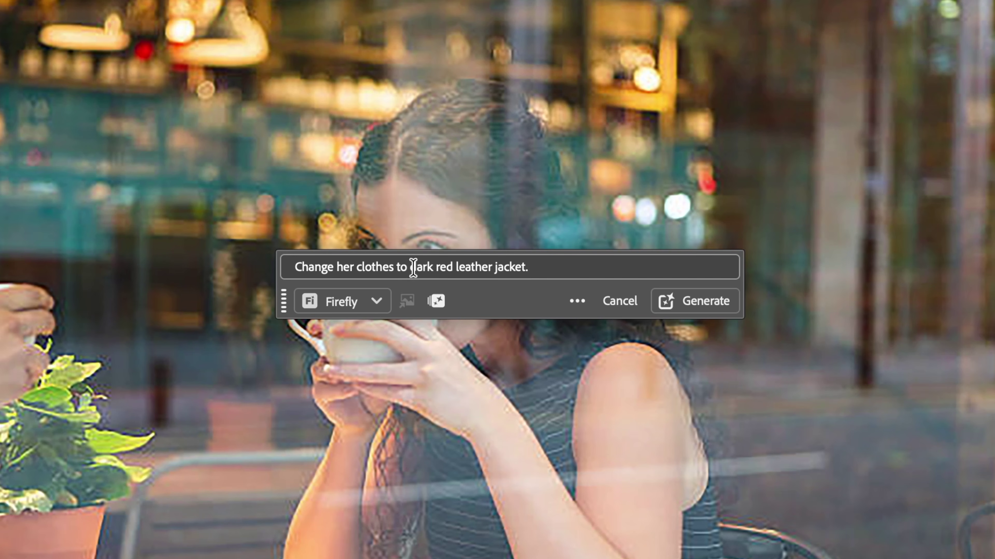
# - Check the wording of the leather jacket prompt and generate the fill with Firefly
pyautogui.doubleClick(369, 267)
pyautogui.doubleClick(418, 267)
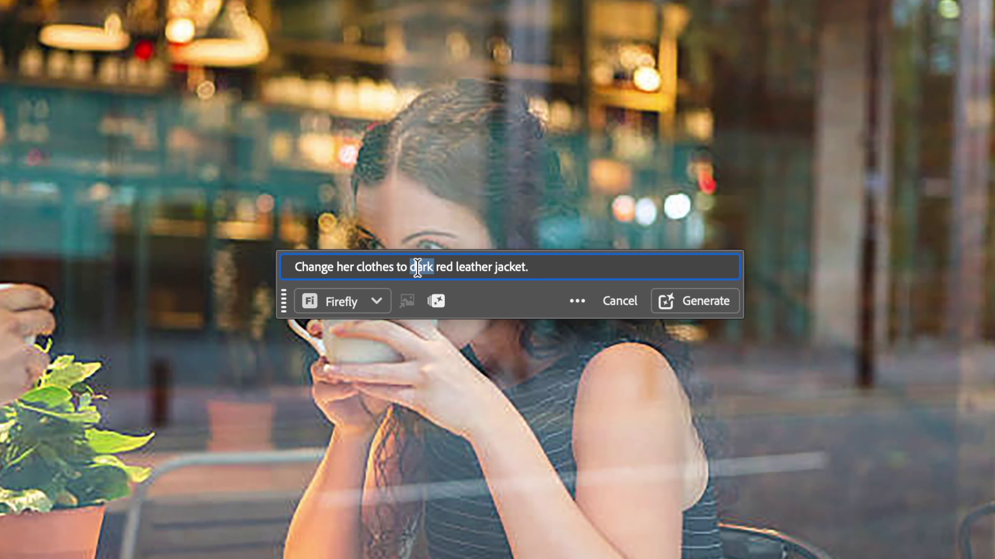
pyautogui.click(403, 266)
pyautogui.moveTo(535, 265); pyautogui.dragTo(263, 271)
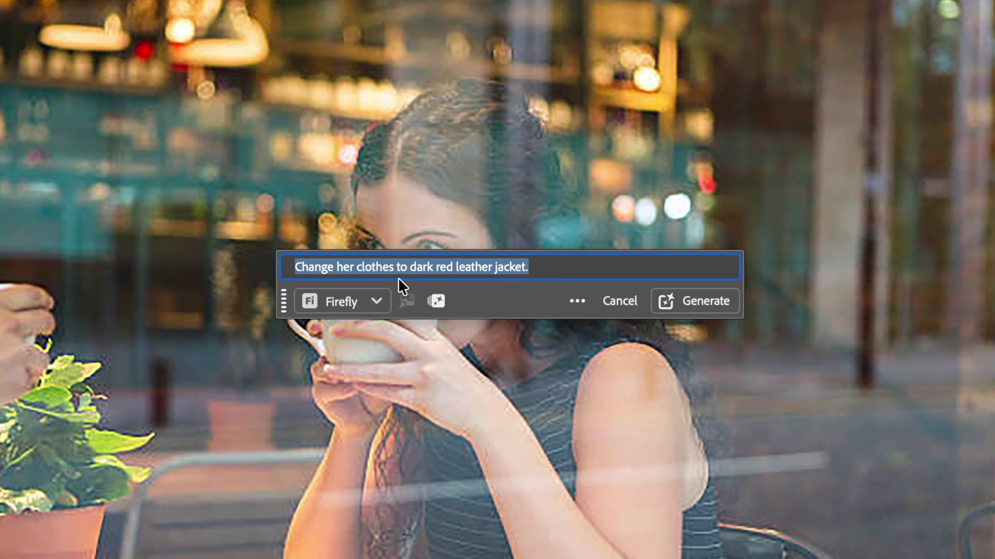
pyautogui.click(476, 302)
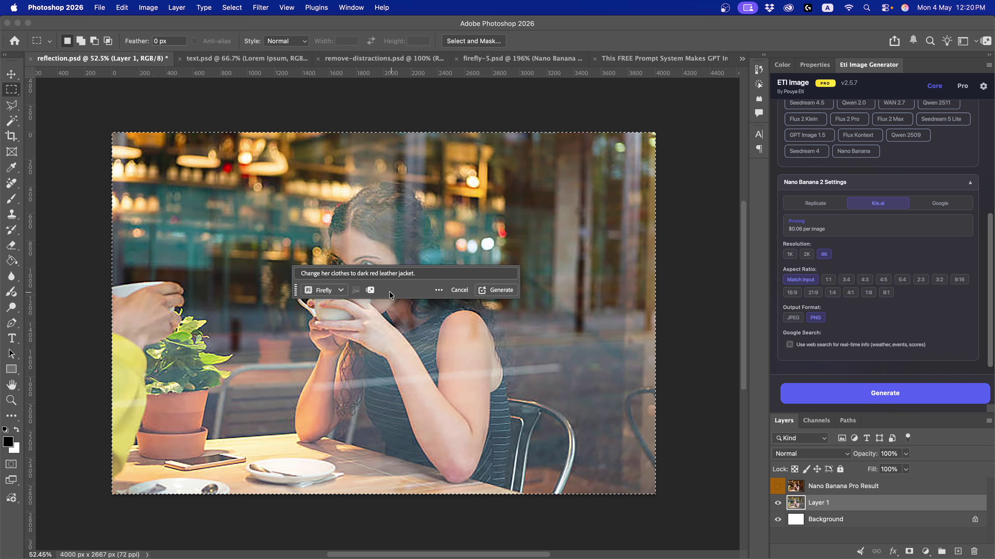
pyautogui.click(492, 291)
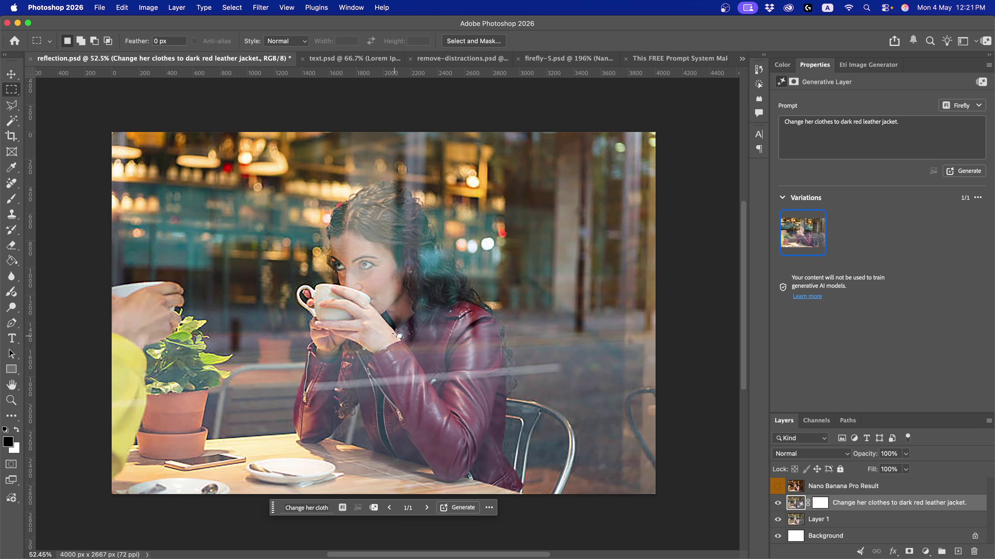
# - Compare the generated leather jacket with the original clothes by toggling the generative layer's visibility
pyautogui.click(778, 503)
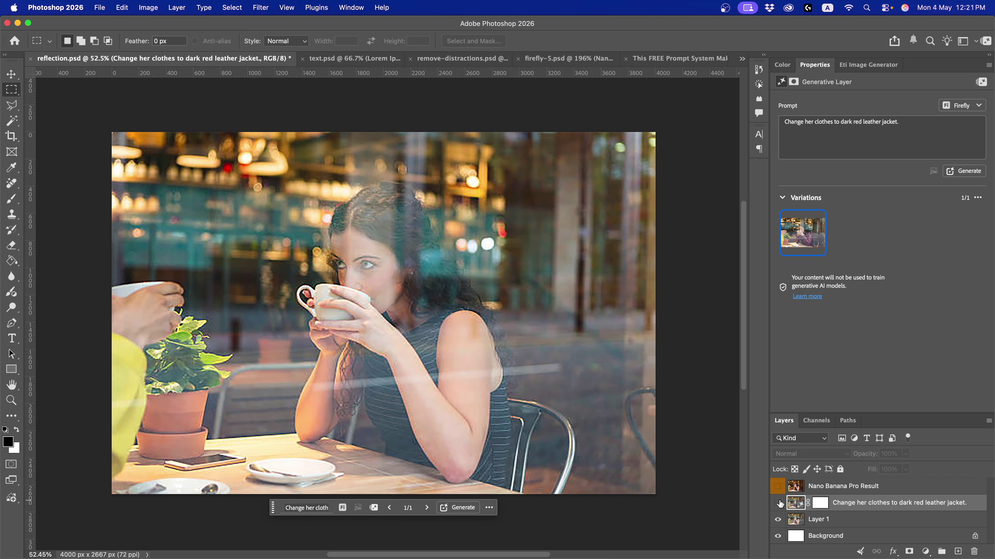
pyautogui.click(779, 504)
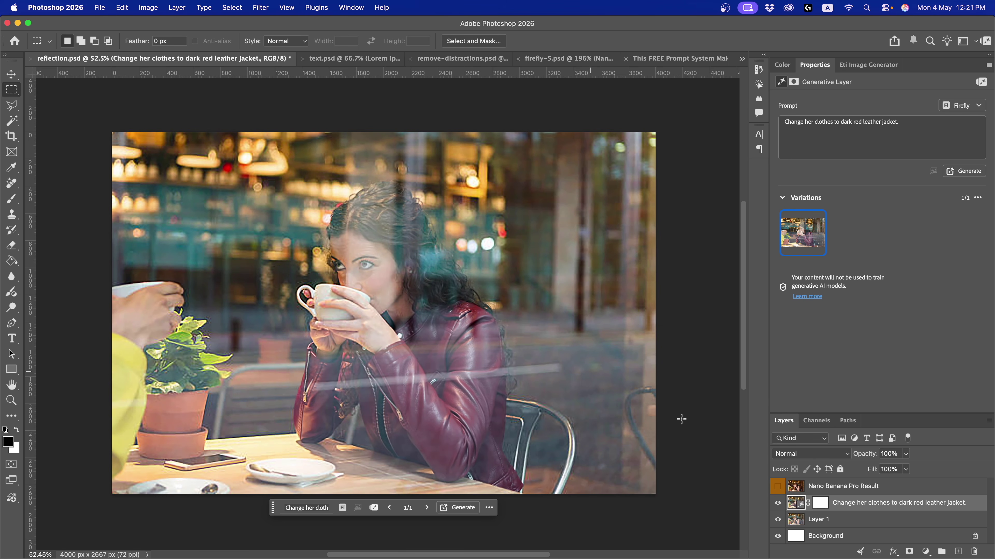
pyautogui.click(777, 503)
pyautogui.click(777, 503)
pyautogui.click(778, 504)
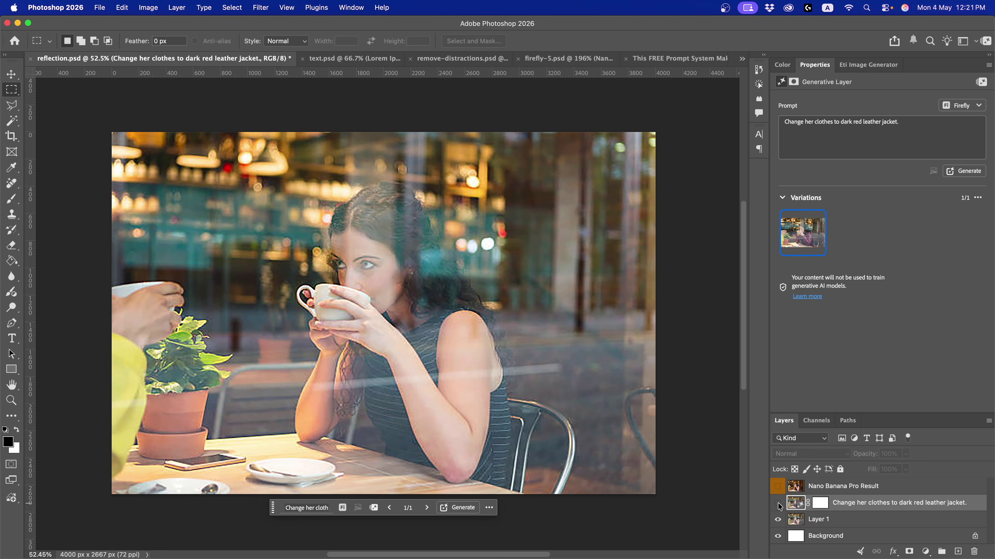
pyautogui.click(778, 504)
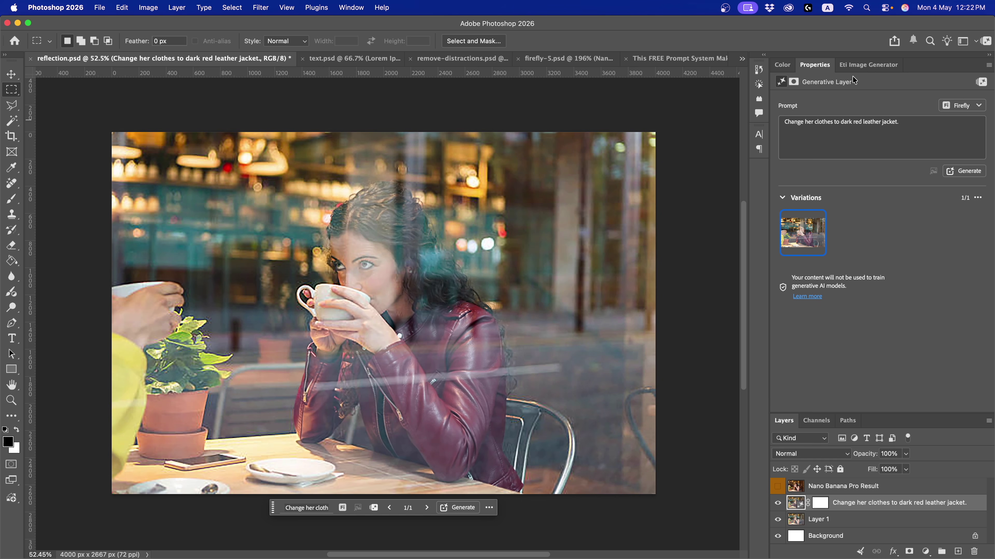
# - Add Nano Banana Pro to the ETI Image models and enter the prompt "Change her clothes to dark red leather jacket."
pyautogui.click(867, 65)
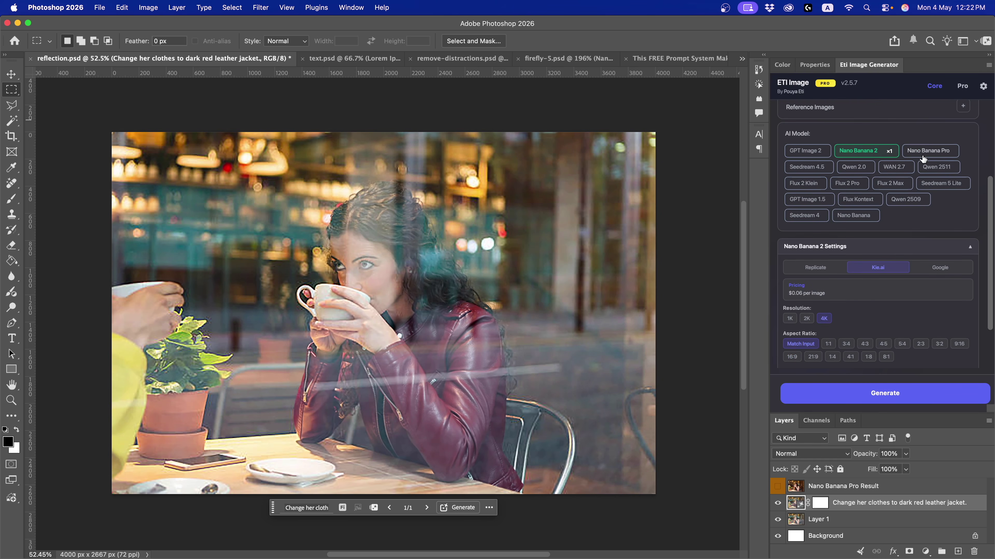
pyautogui.click(926, 154)
pyautogui.scroll(3, 889, 176)
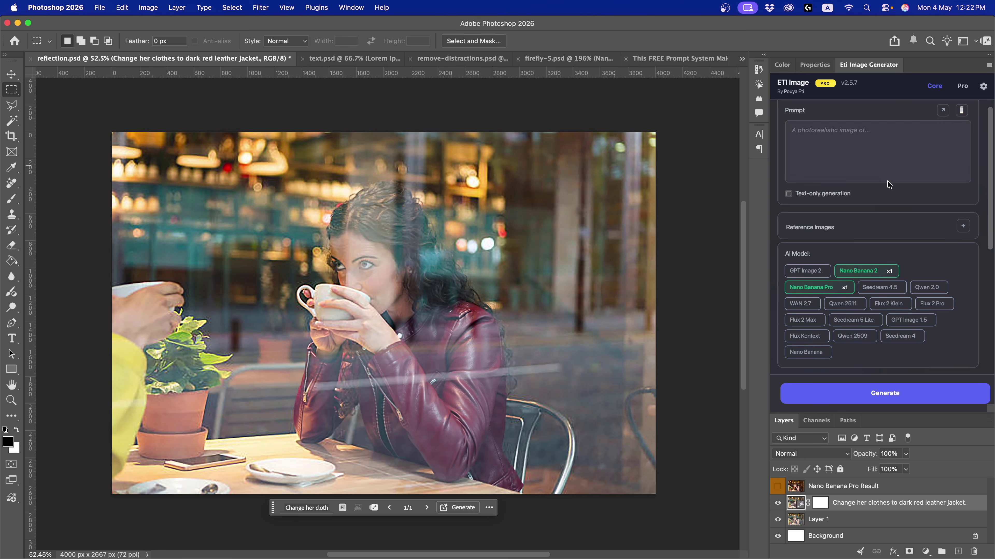
pyautogui.write('Change her clothes to dark red leather jacket.')
# - Select the whole photo, hide the Firefly jacket layer, and generate with Nano Banana 2 and Nano Banana Pro after reviewing their settings
pyautogui.moveTo(108, 120); pyautogui.dragTo(680, 528)
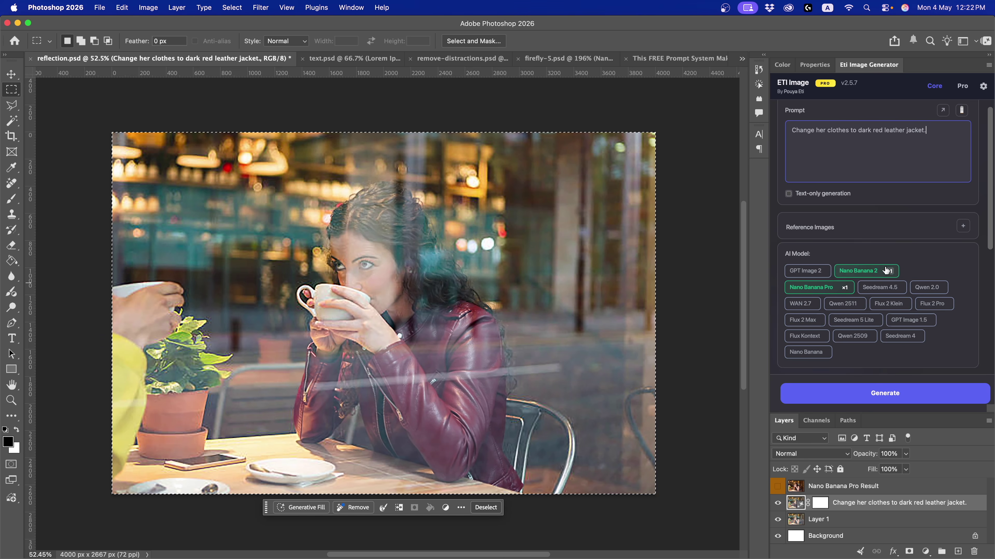
pyautogui.click(778, 503)
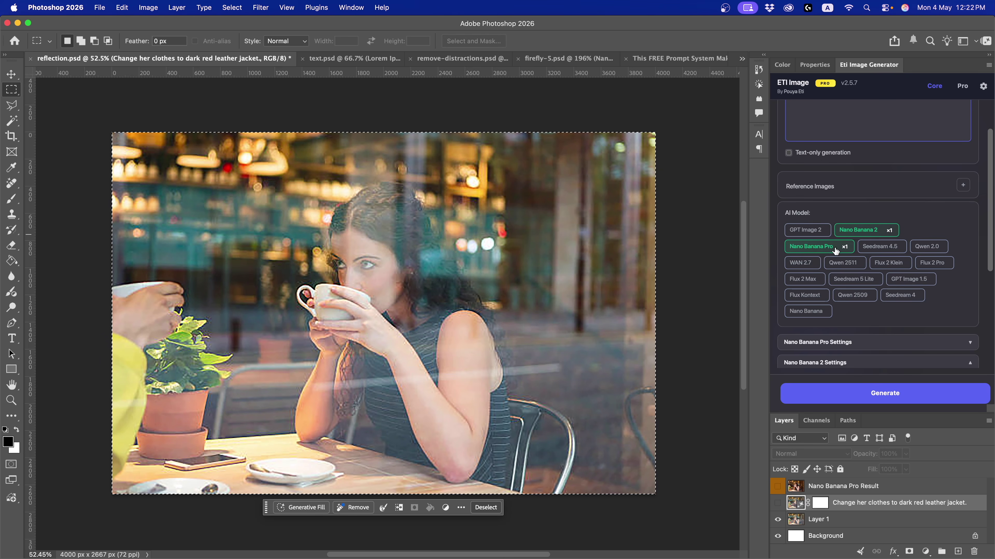
pyautogui.scroll(-3, 834, 282)
pyautogui.scroll(-3, 845, 307)
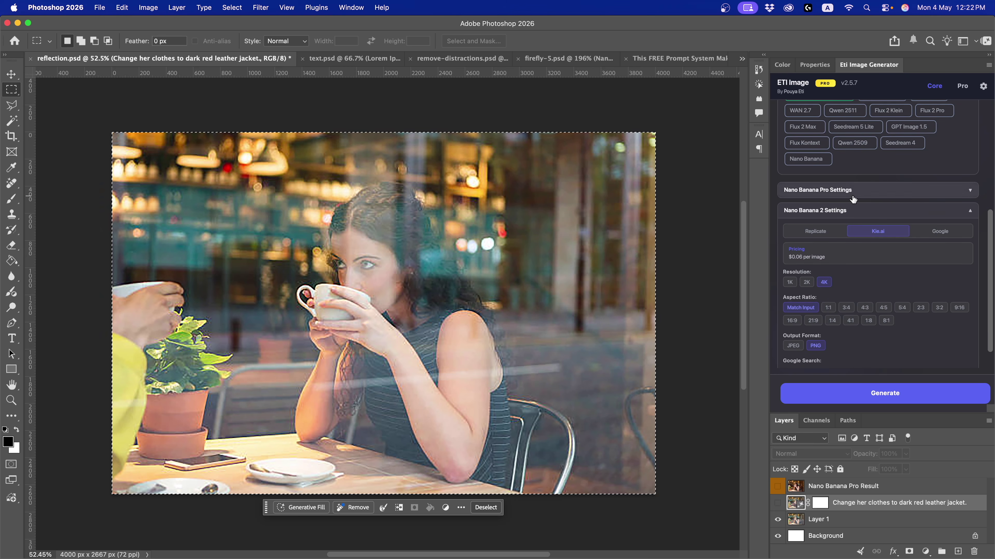
pyautogui.click(859, 191)
pyautogui.scroll(-1, 842, 241)
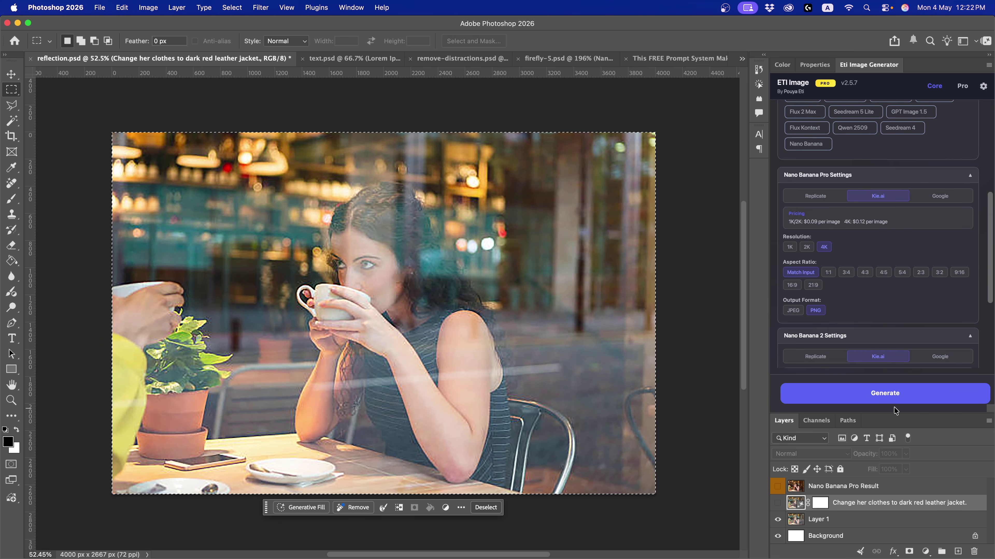
pyautogui.scroll(10, 854, 202)
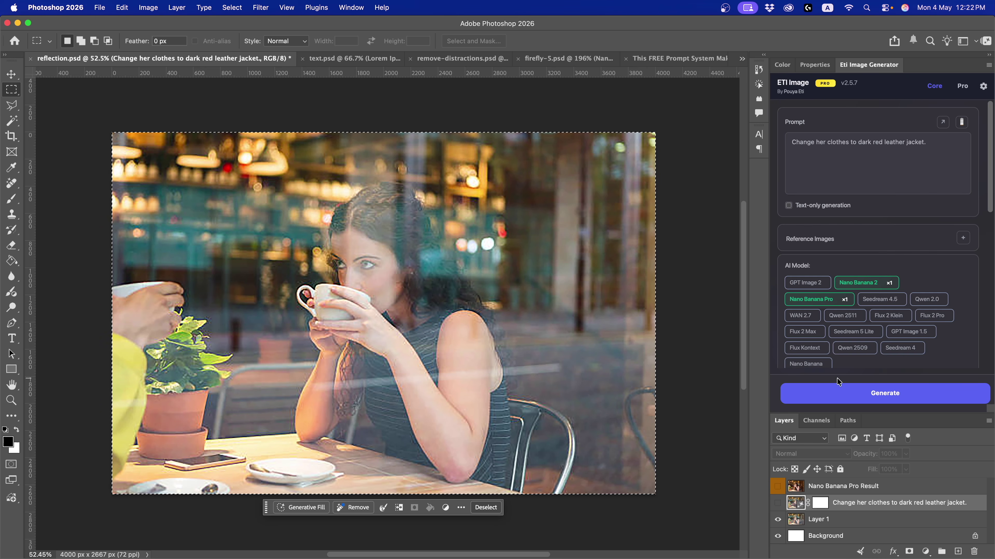
pyautogui.click(869, 393)
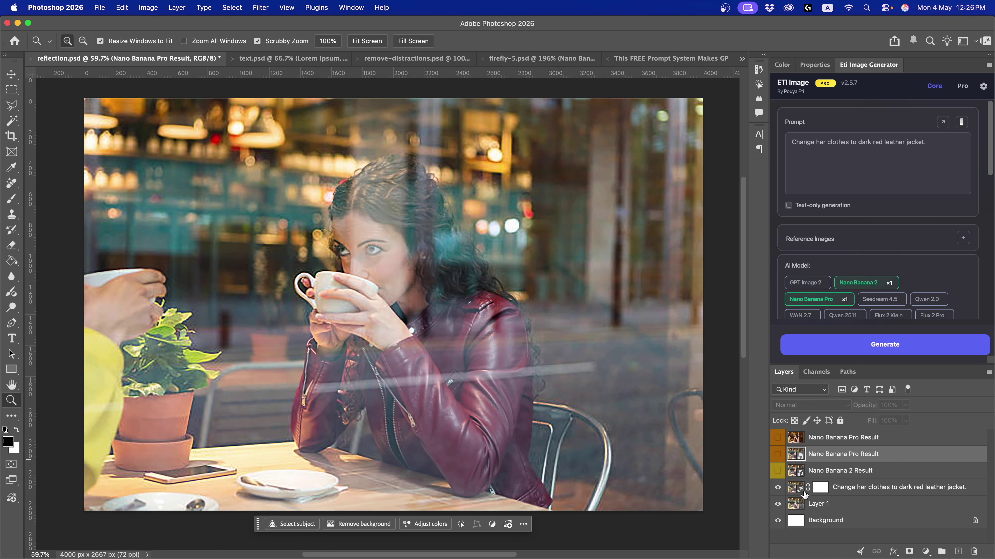
# - Hide the Firefly jacket layer and compare the Nano Banana 2 result with the original photo, including the woman's face up close
pyautogui.click(778, 488)
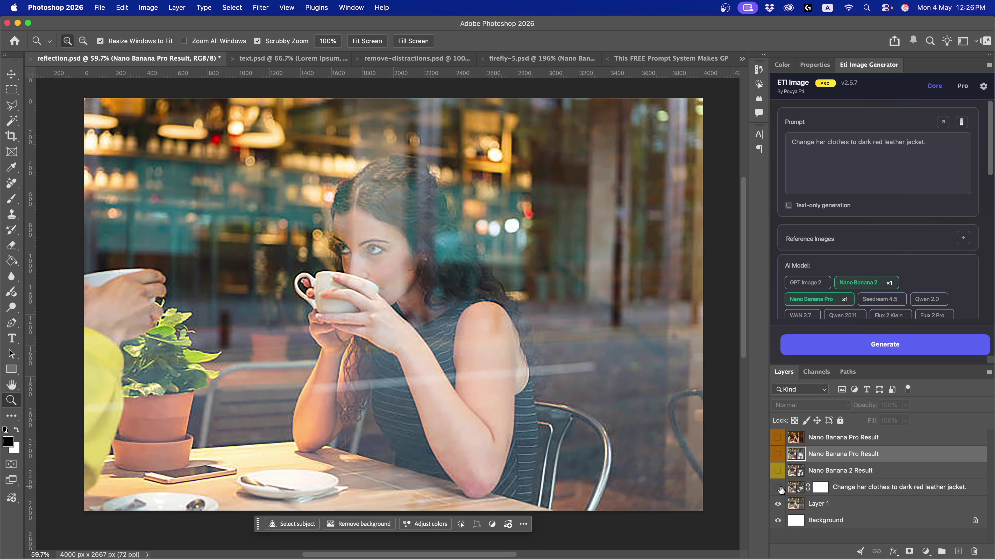
pyautogui.click(778, 471)
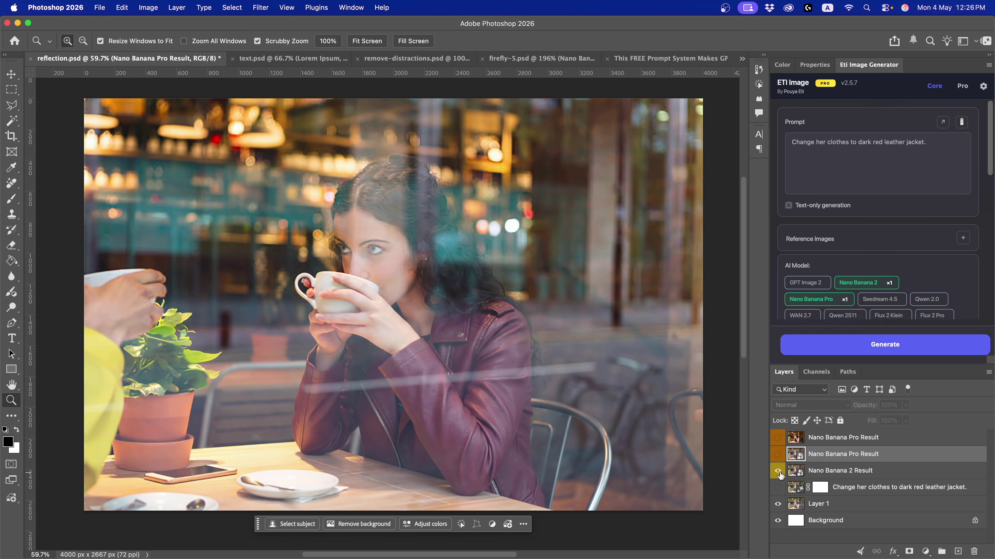
pyautogui.click(778, 471)
pyautogui.click(778, 471)
pyautogui.moveTo(364, 233); pyautogui.dragTo(417, 237)
pyautogui.click(778, 472)
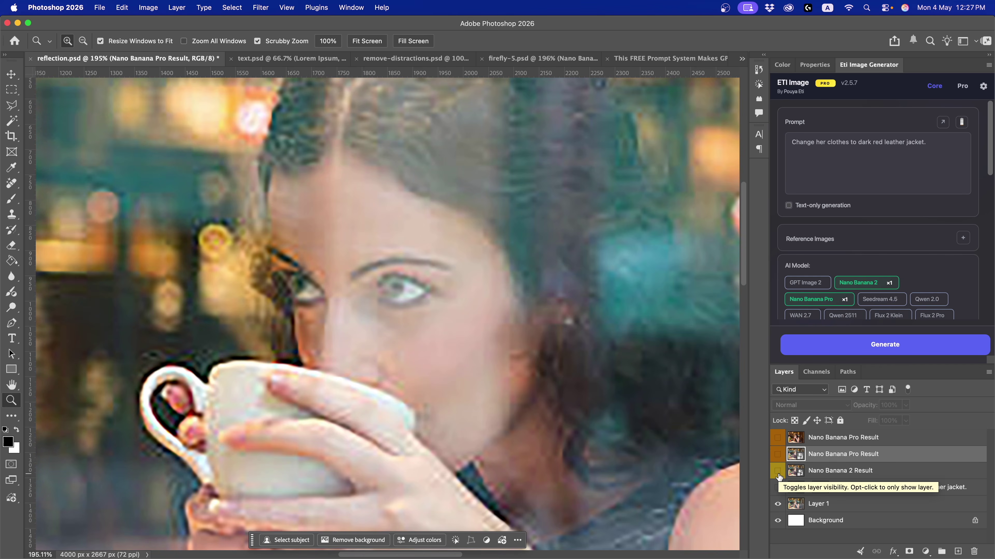
# - Check the Nano Banana Pro resolution setting, then show the Nano Banana 2 result and inspect the woman's face and jacket up close
pyautogui.click(777, 454)
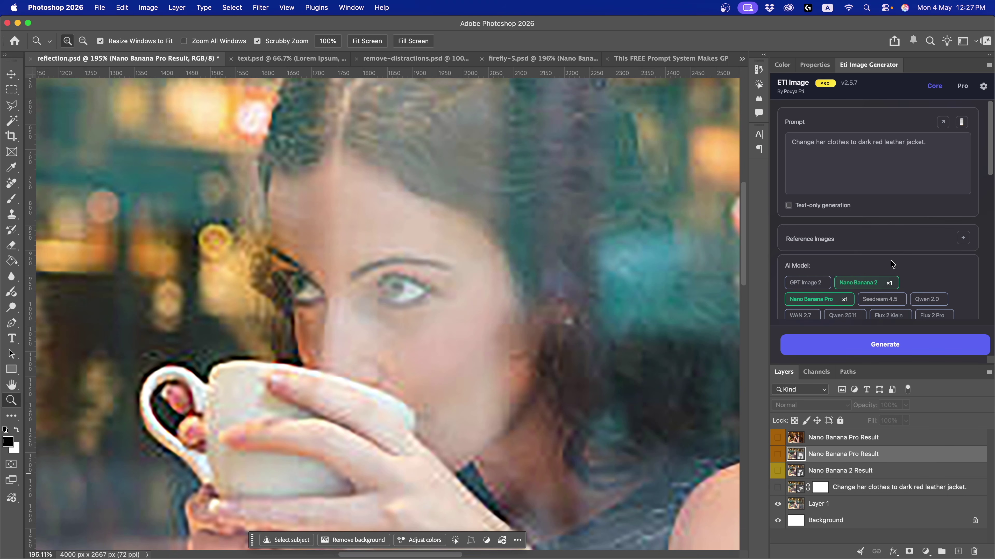
pyautogui.scroll(-5, 896, 262)
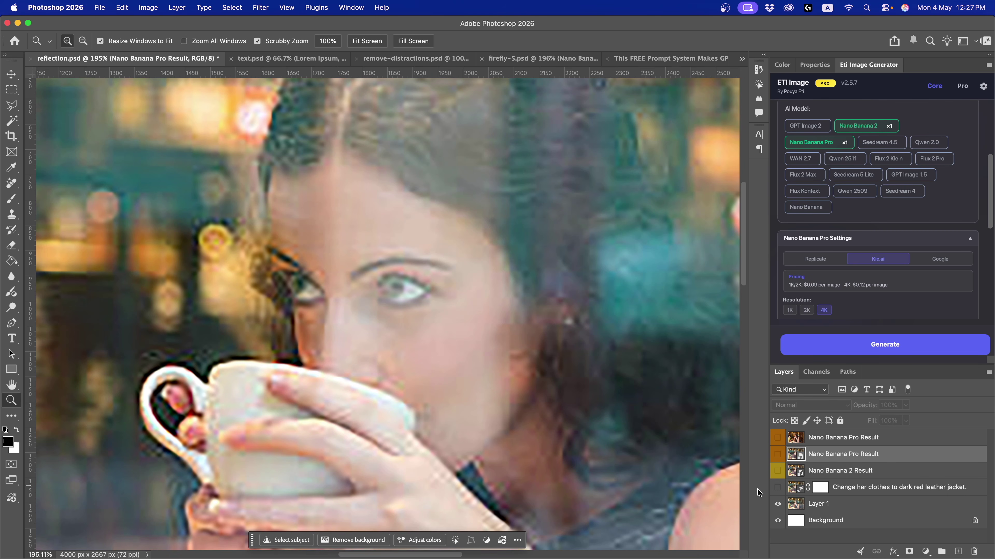
pyautogui.click(778, 471)
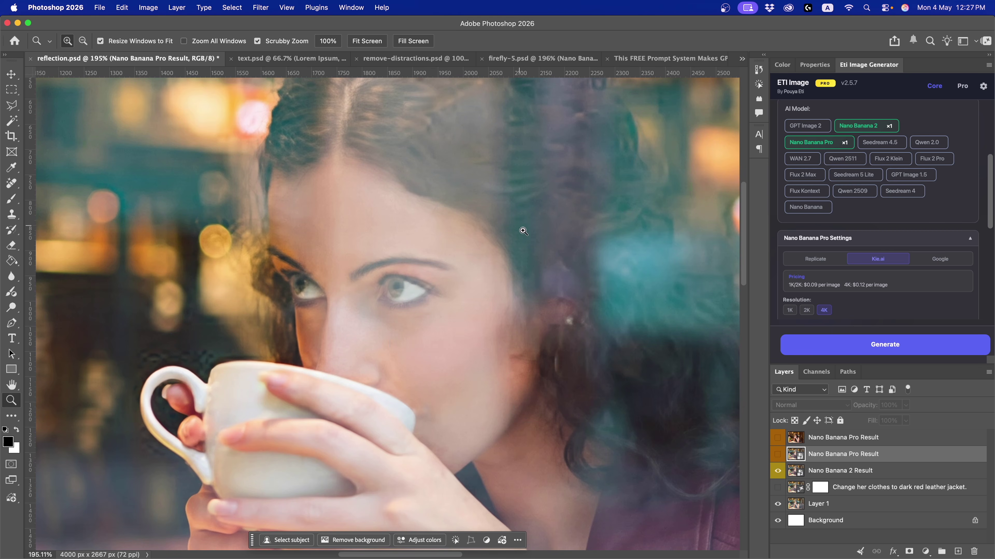
pyautogui.moveTo(518, 226); pyautogui.dragTo(466, 226)
pyautogui.moveTo(515, 366); pyautogui.dragTo(436, 212)
pyautogui.press('super+0')
# - Hide the Nano Banana 2 result and compare the Nano Banana Pro jacket result with the original by toggling its visibility
pyautogui.click(778, 472)
pyautogui.click(777, 456)
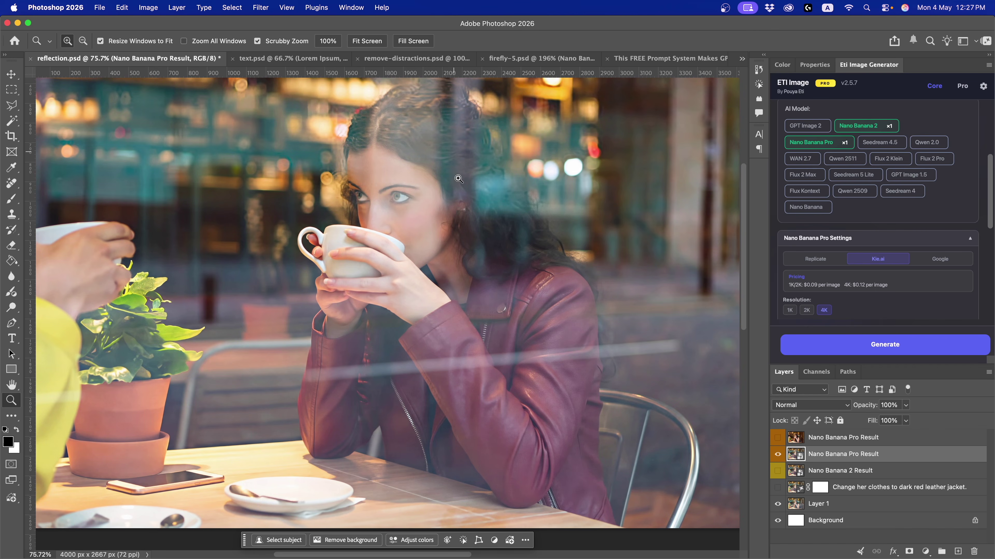
pyautogui.click(779, 456)
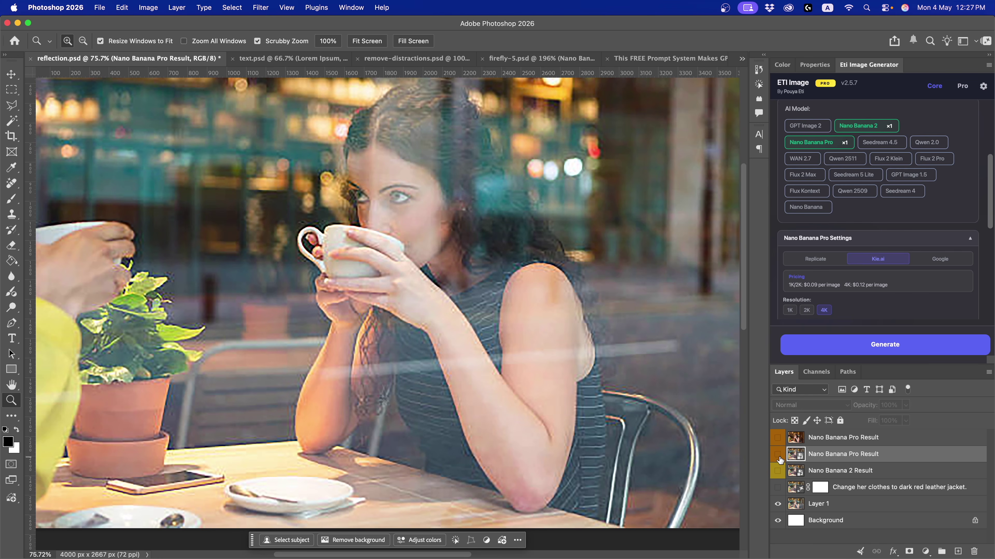
pyautogui.click(778, 455)
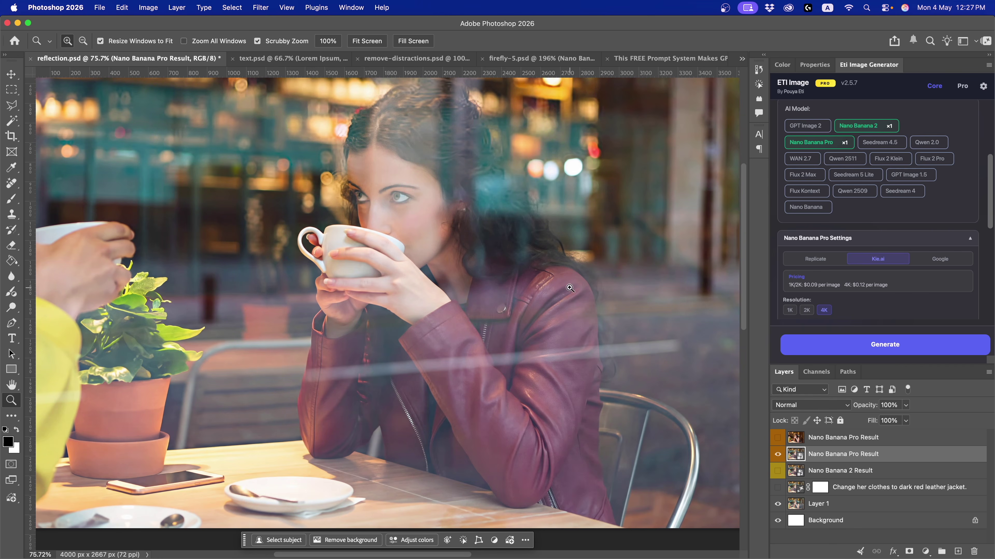
pyautogui.click(777, 455)
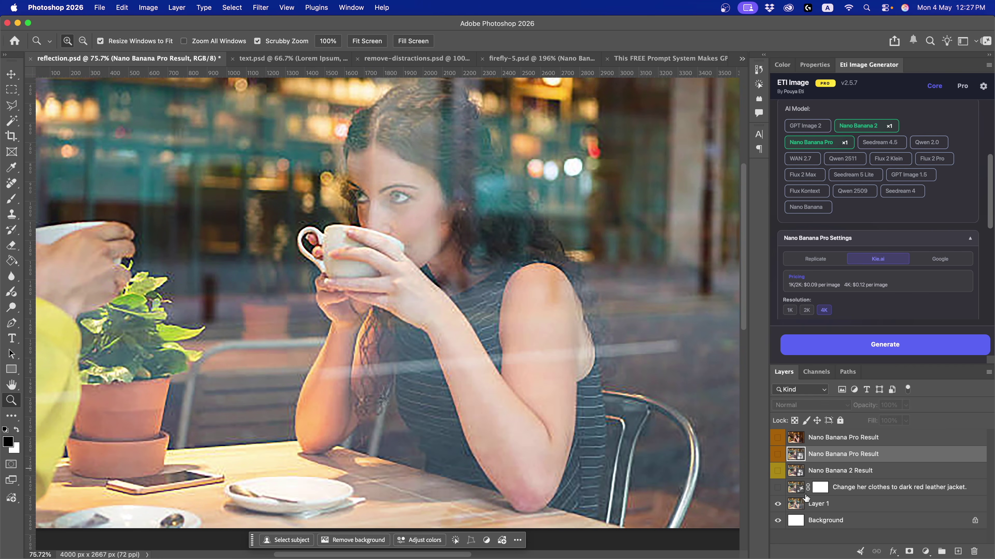
# - Show the Firefly jacket layer and compare it with the Nano Banana Pro and Nano Banana 2 jacket results
pyautogui.click(778, 489)
pyautogui.click(778, 488)
pyautogui.click(778, 489)
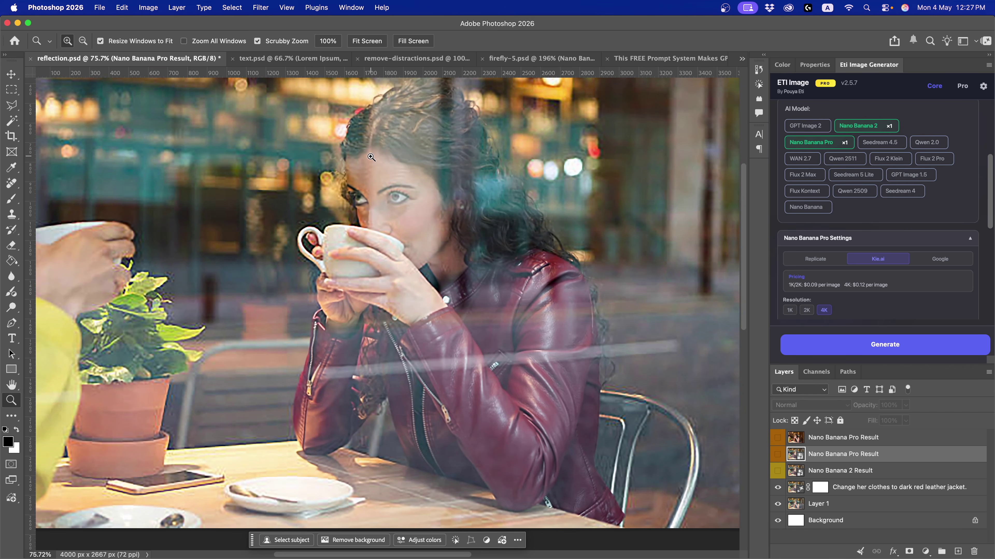
pyautogui.click(778, 456)
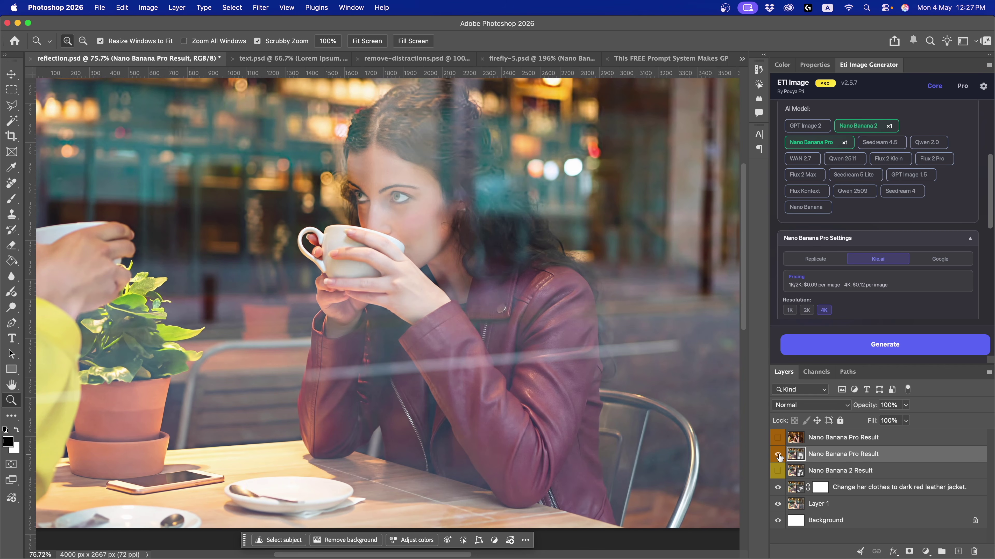
pyautogui.click(778, 455)
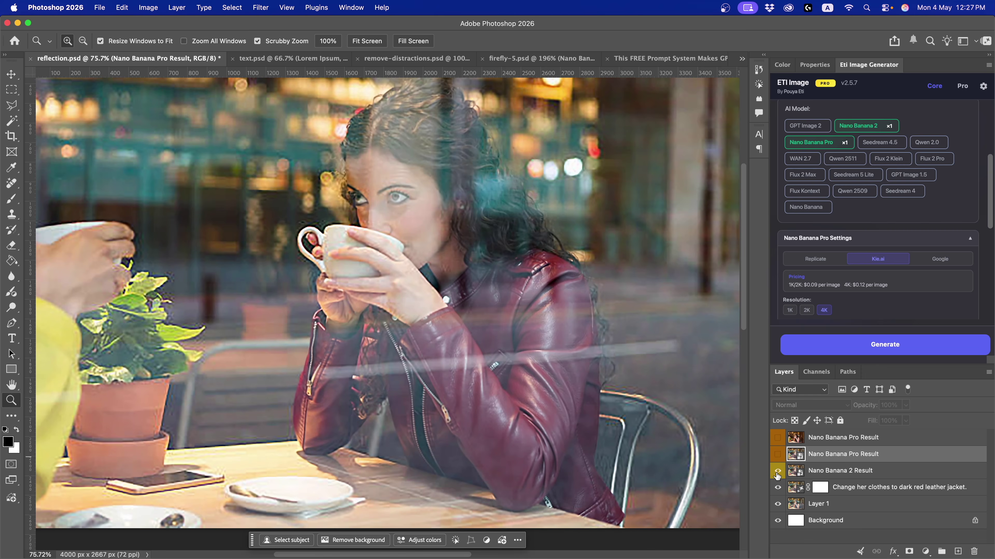
pyautogui.click(778, 472)
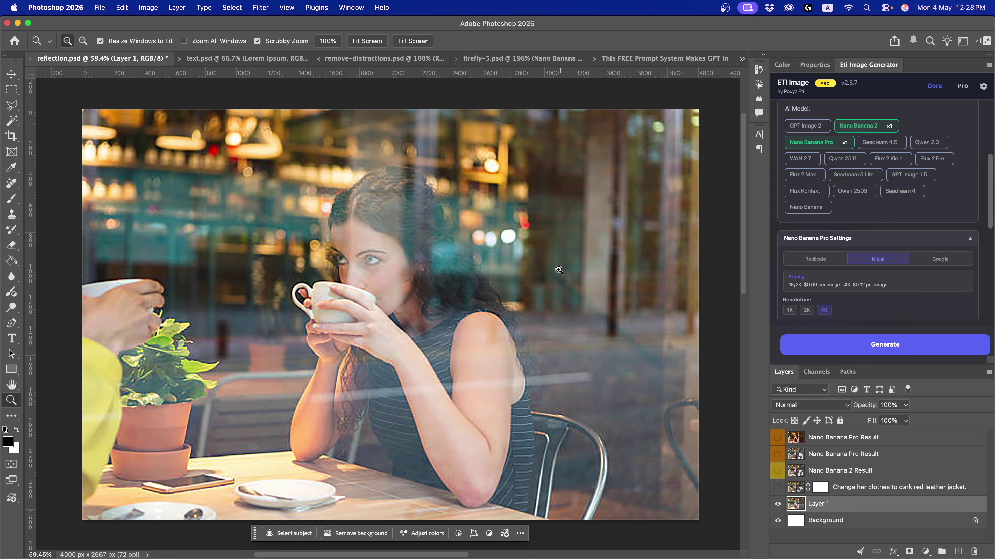
# - Run Reflection Removal on Layer 1 at Best quality, with a separate reflection layer
pyautogui.moveTo(560, 269); pyautogui.dragTo(547, 268)
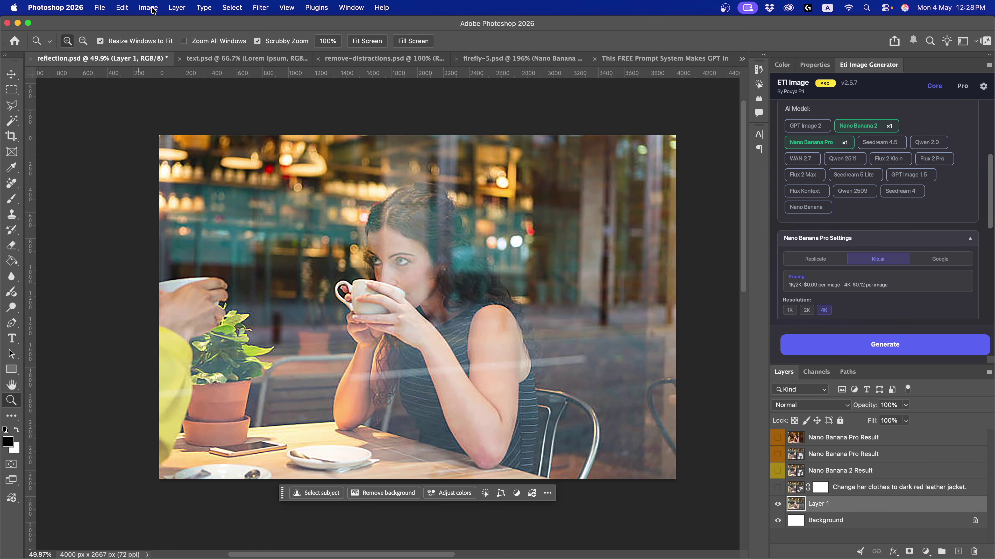
pyautogui.click(130, 9)
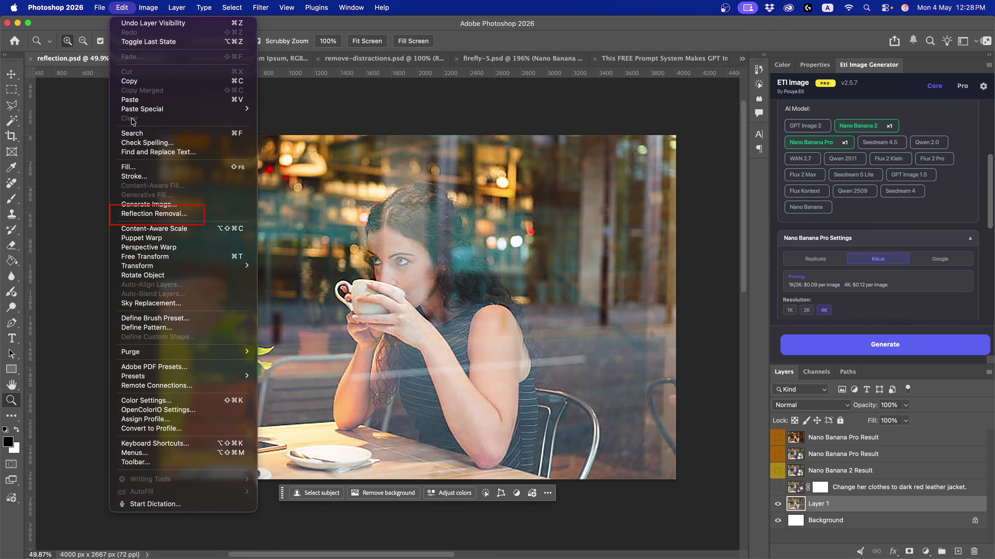
pyautogui.click(161, 215)
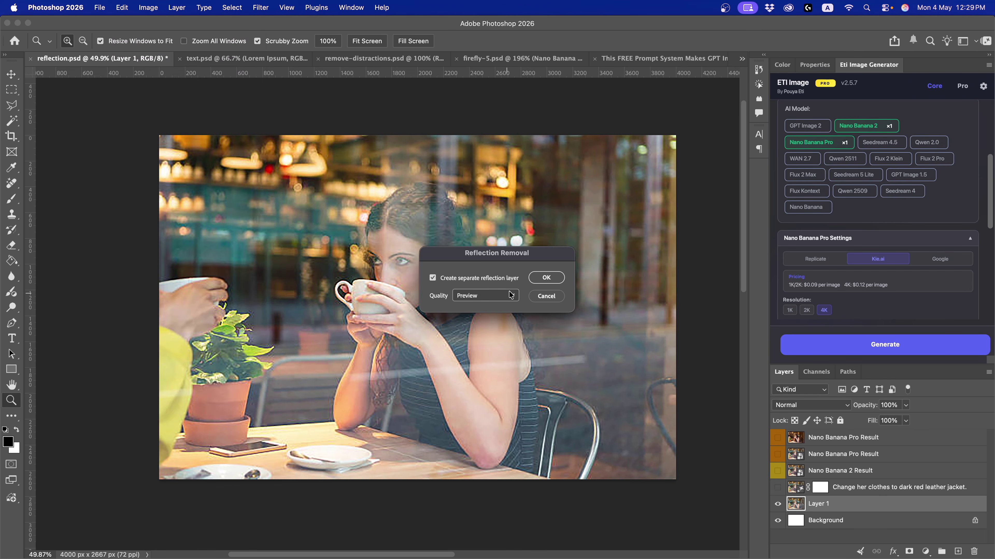
pyautogui.click(519, 296)
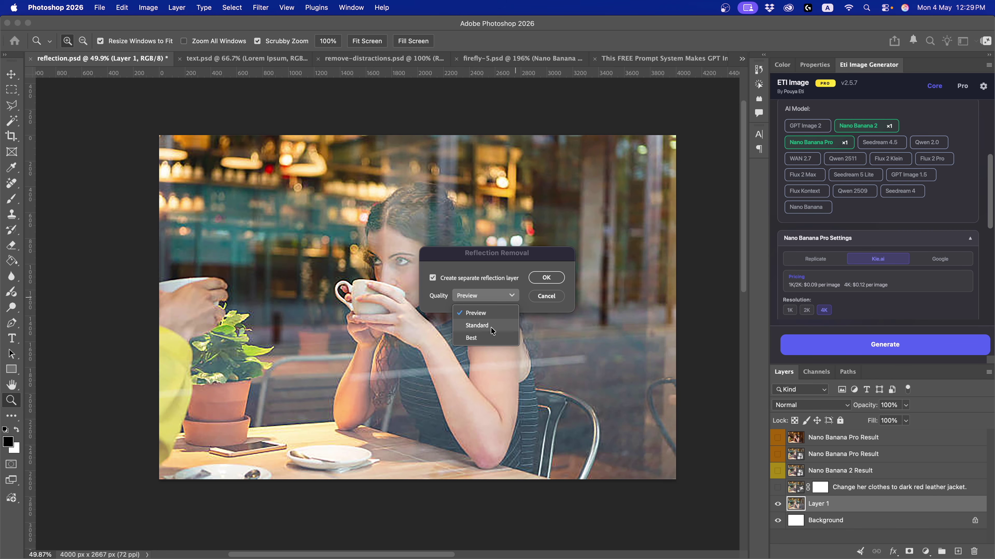
pyautogui.click(483, 338)
pyautogui.click(546, 278)
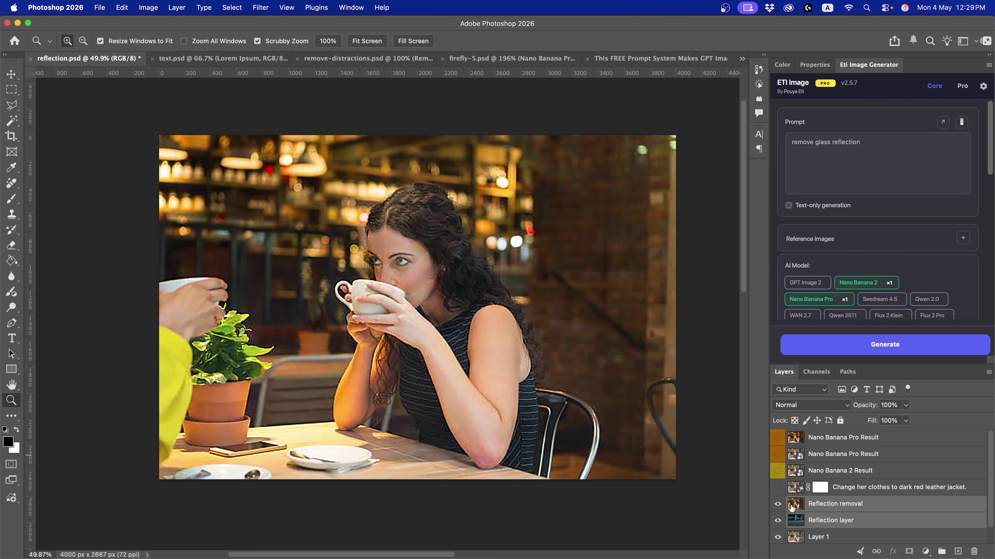
# - Select Layer 1 and reopen Reflection Removal to review the option for creating a separate reflection layer
pyautogui.scroll(-1, 822, 505)
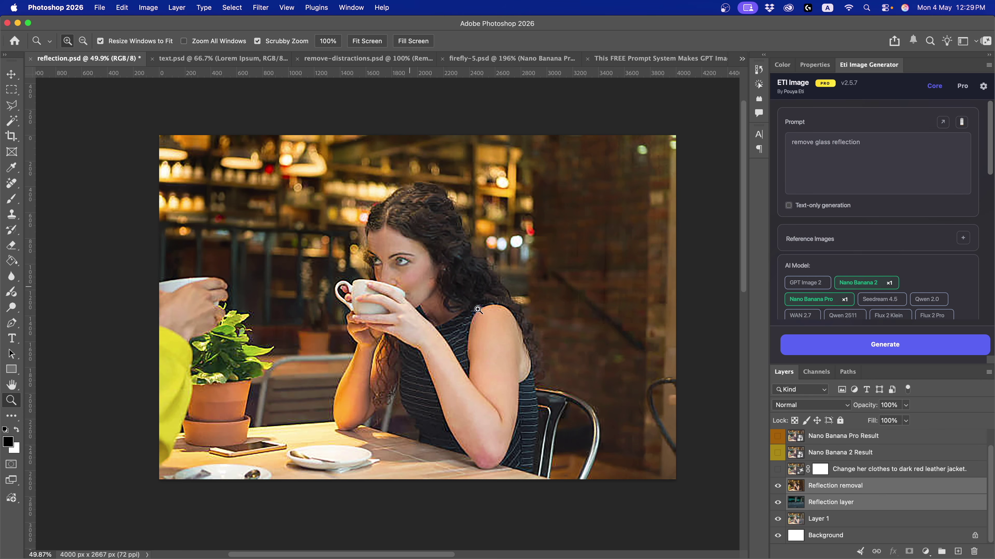
pyautogui.click(121, 7)
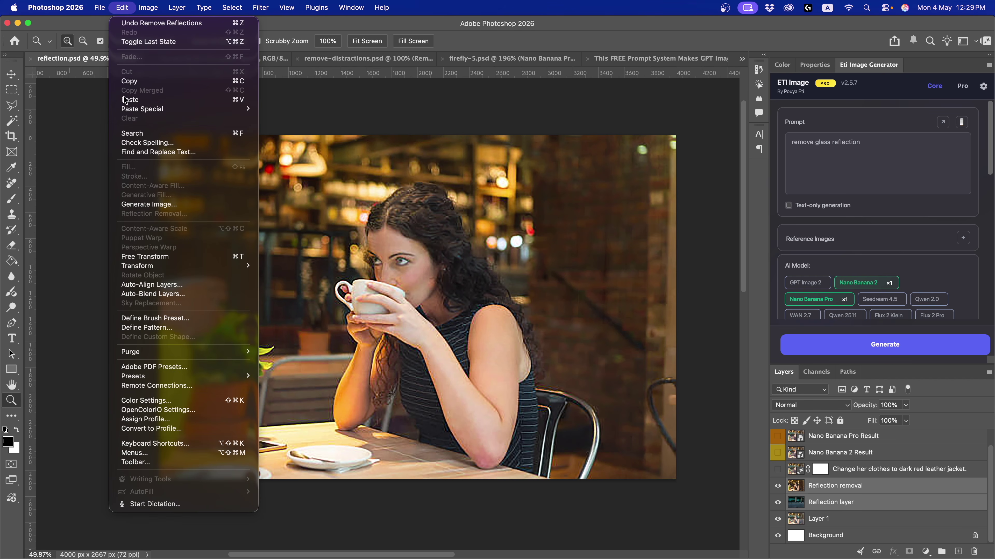
pyautogui.click(841, 520)
pyautogui.click(841, 519)
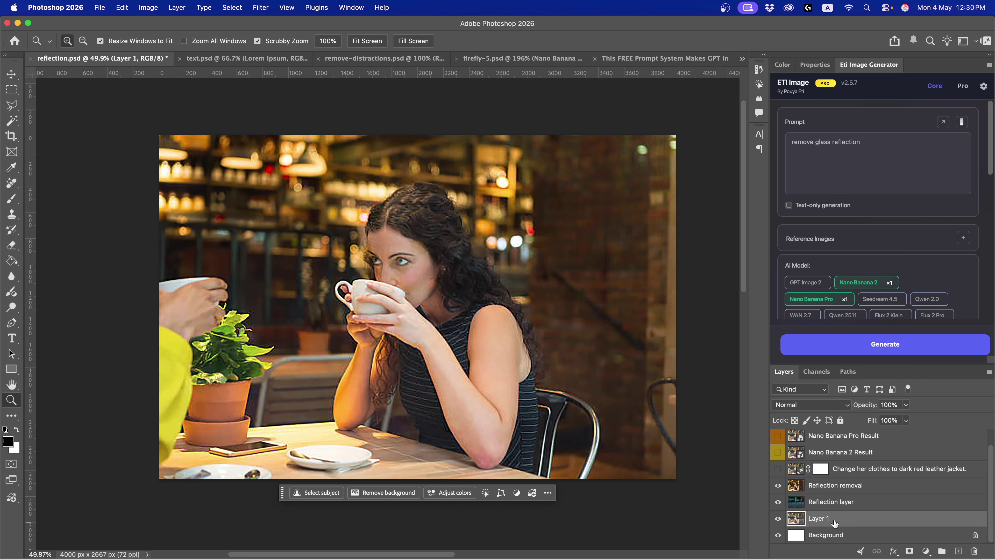
pyautogui.click(130, 8)
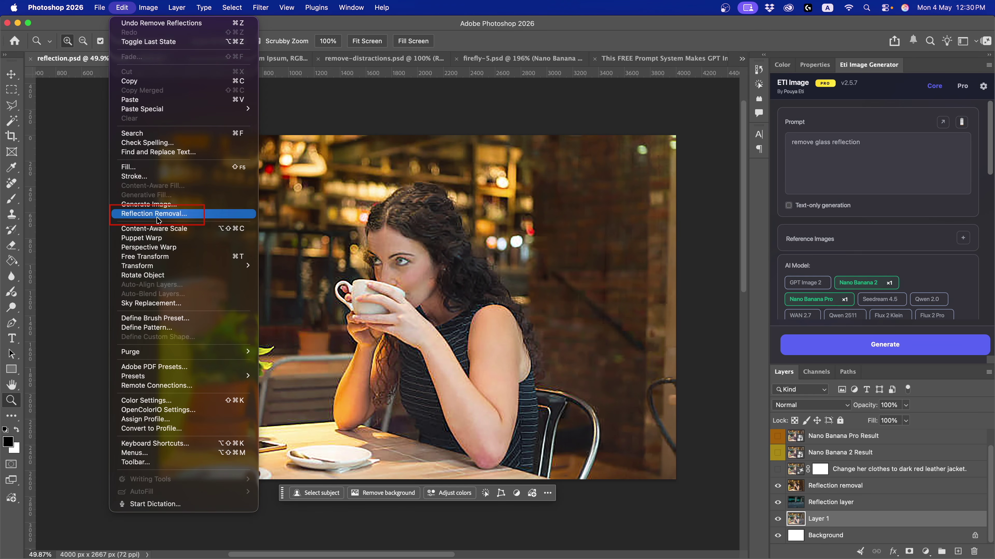
pyautogui.click(154, 213)
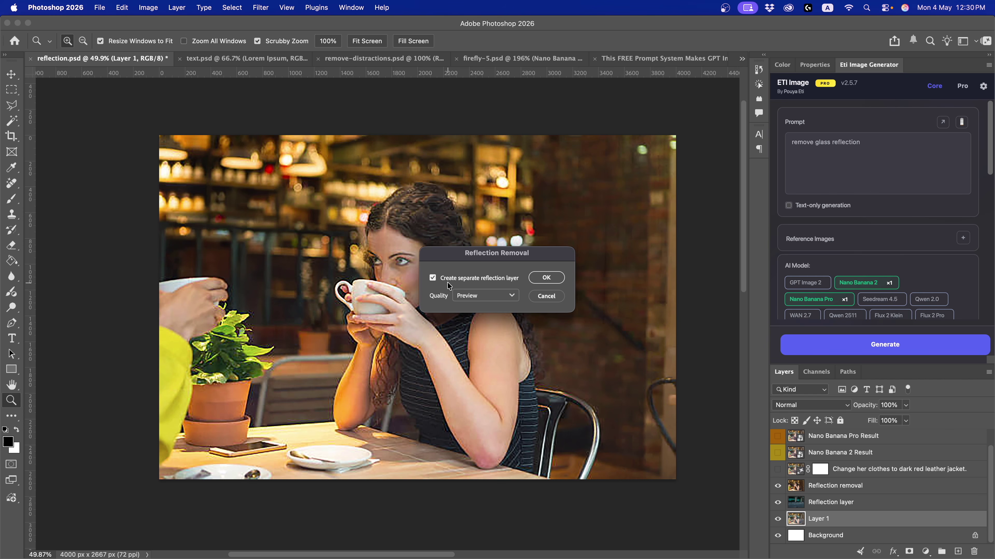
pyautogui.click(491, 280)
pyautogui.click(546, 282)
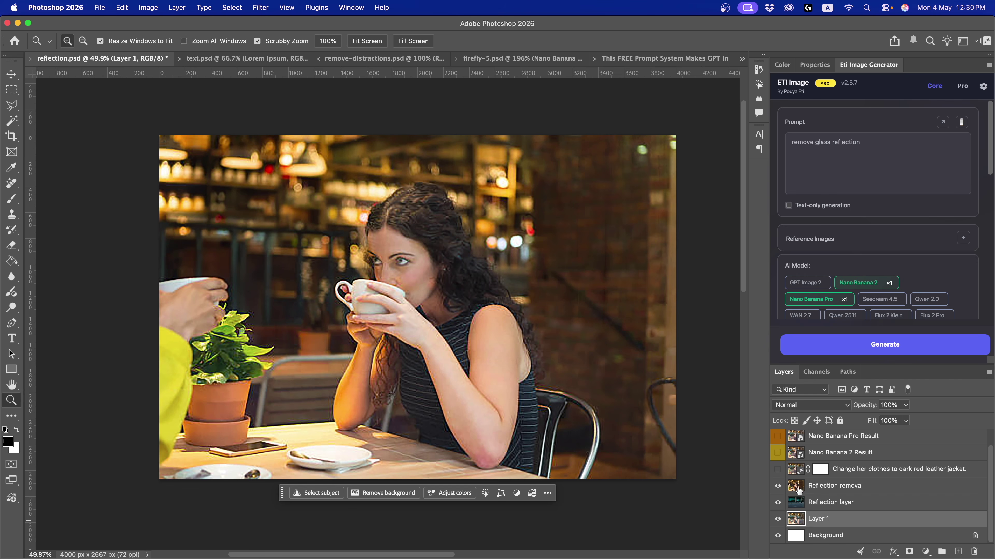
# - Inspect the extracted reflection on its own, then hide the Reflection layer and compare the Reflection removal layer with the original photo
pyautogui.click(777, 490)
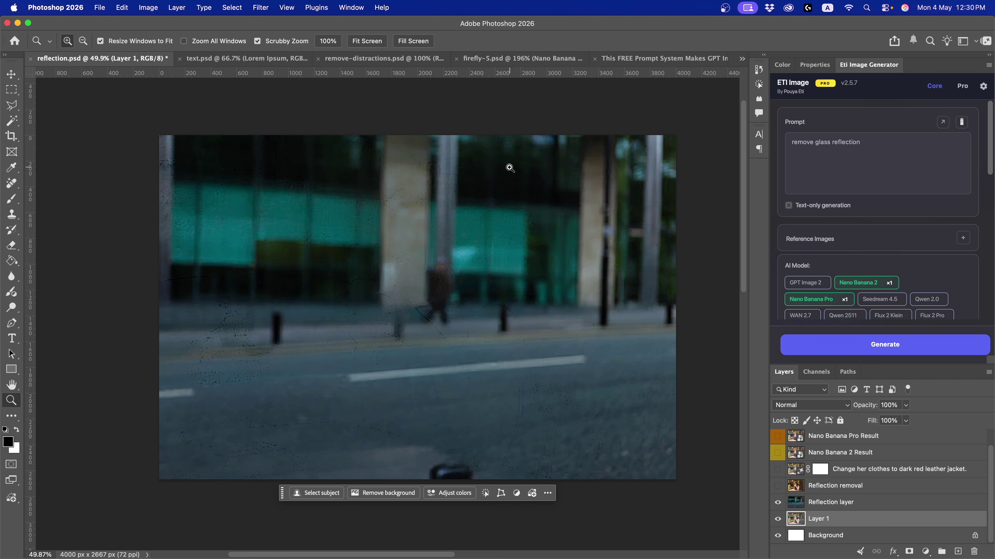
pyautogui.click(777, 486)
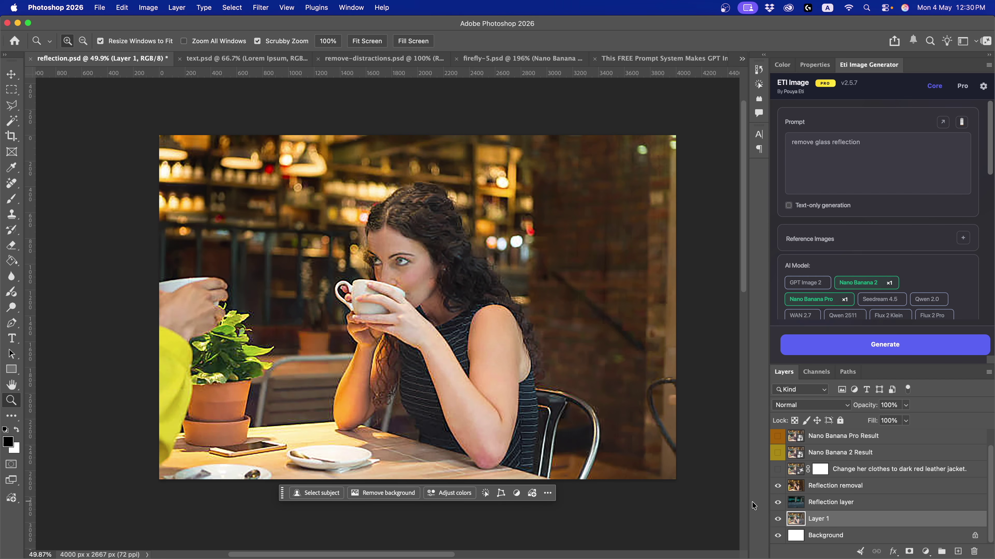
pyautogui.click(779, 504)
pyautogui.click(778, 486)
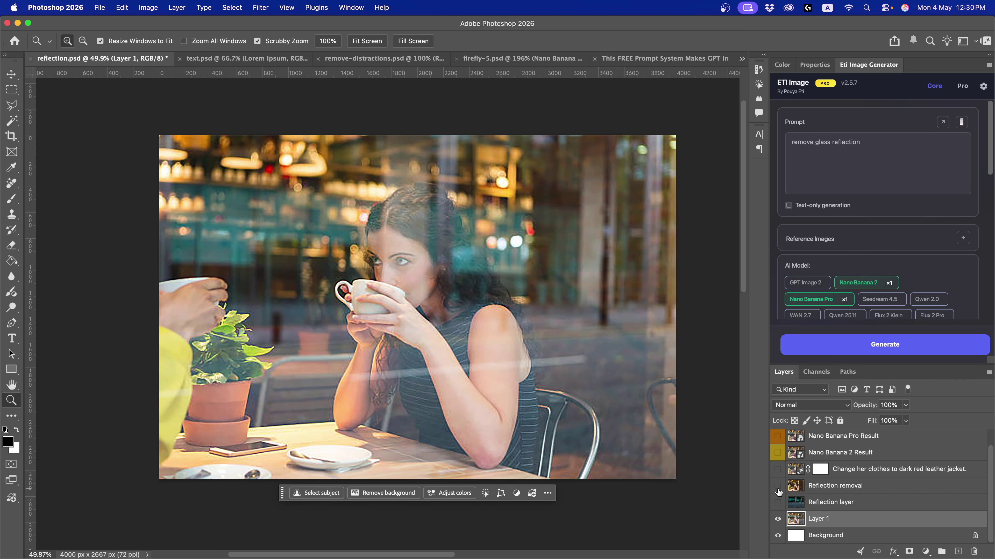
pyautogui.click(778, 486)
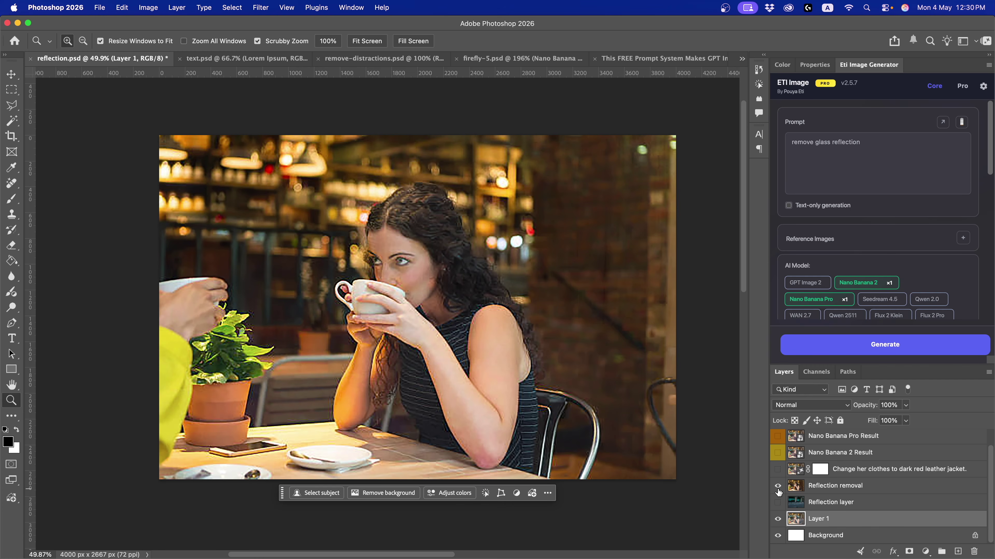
# - Deselect the Nano Banana 2 model and generate with Nano Banana Pro alone from the prompt "remove glass reflection"
pyautogui.click(864, 289)
pyautogui.press('m')
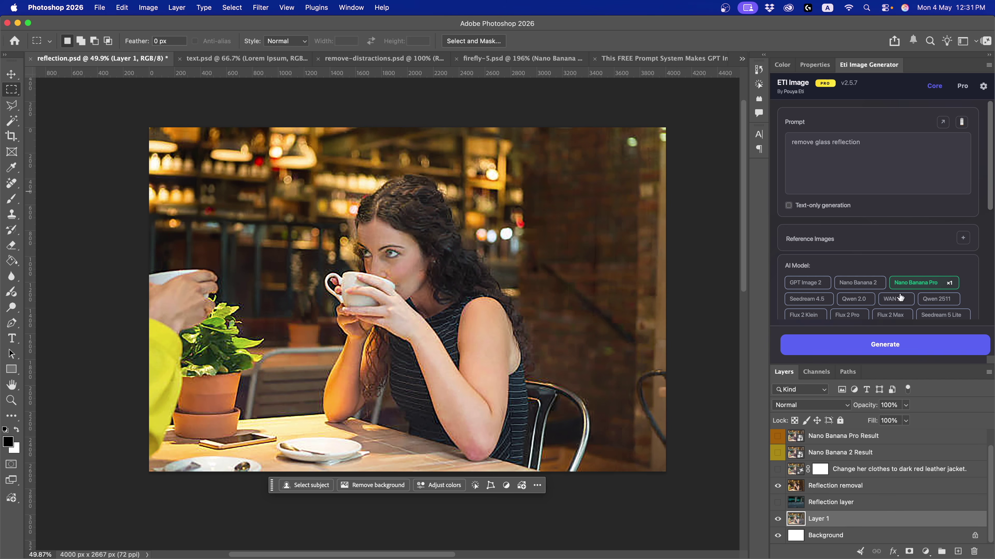
pyautogui.click(884, 345)
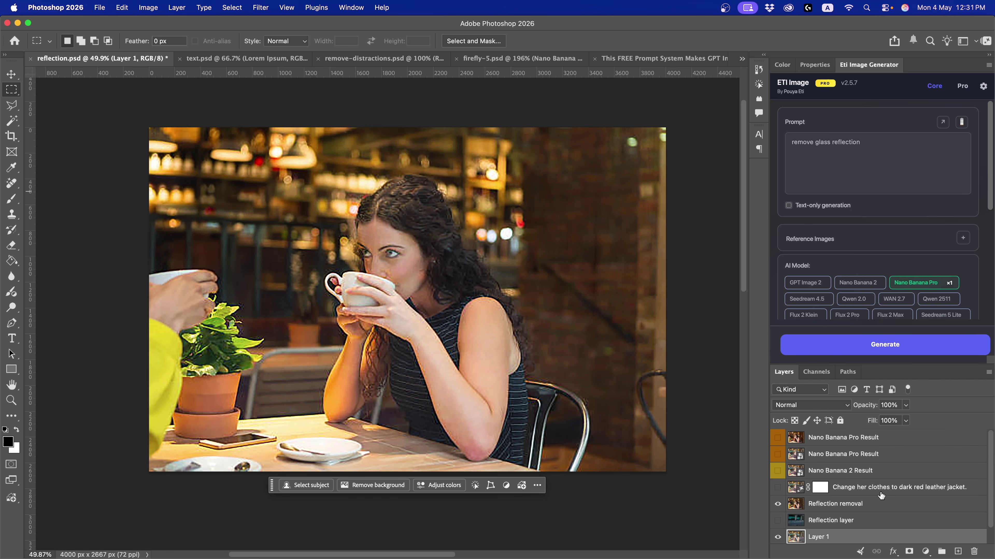
# - Compare the topmost Nano Banana Pro result with the Reflection removal layer by toggling the result's visibility
pyautogui.click(777, 438)
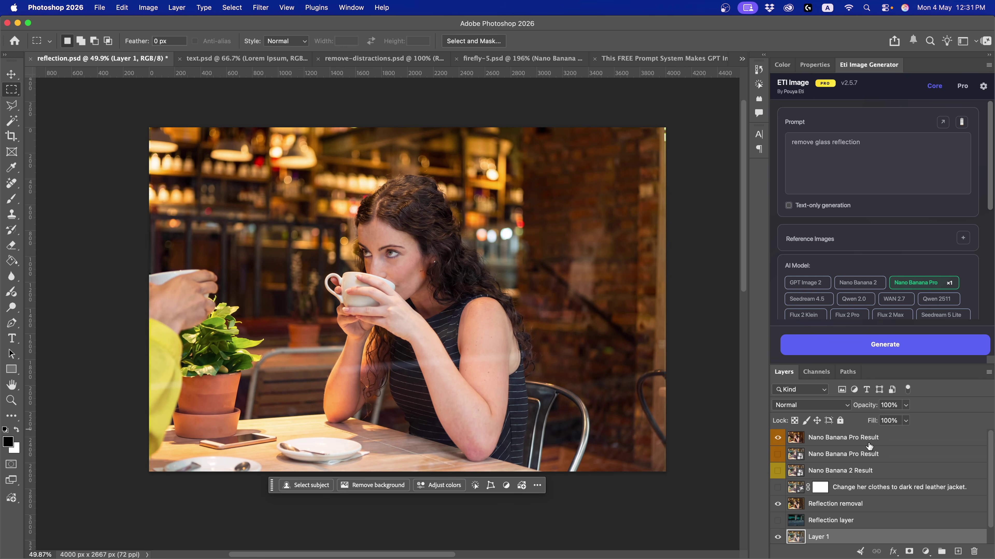
pyautogui.click(777, 438)
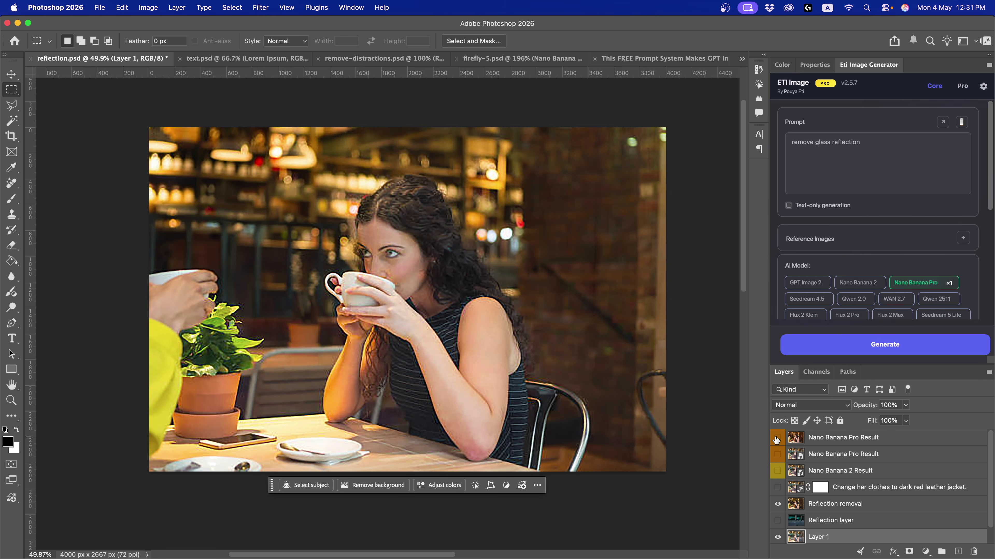
pyautogui.click(832, 510)
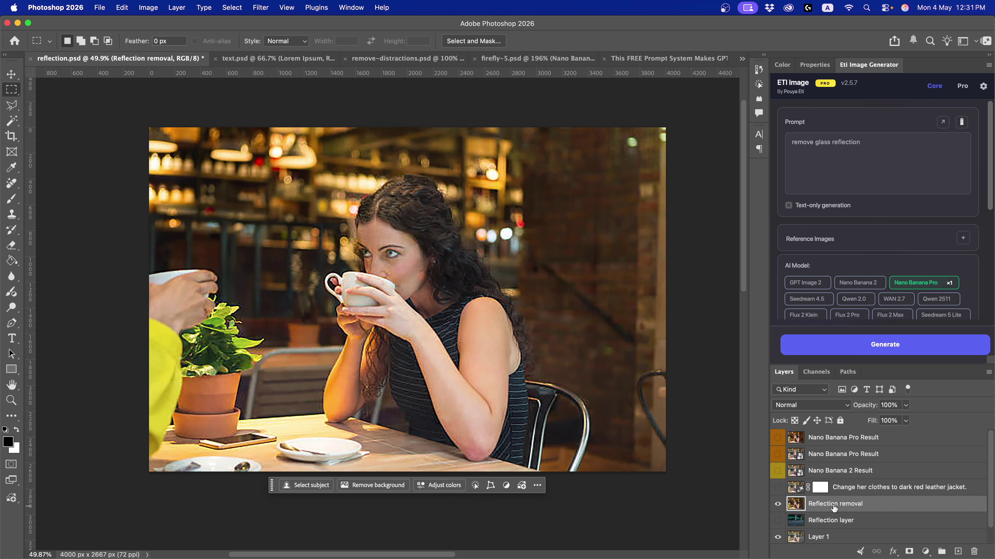
pyautogui.click(778, 440)
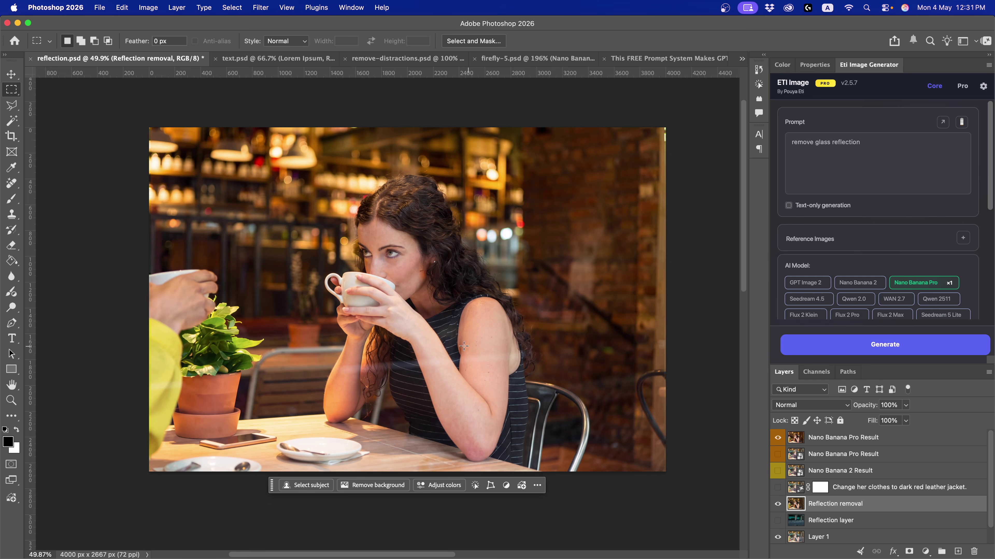
# - Compare the topmost Nano Banana Pro result with the original photo and the Reflection removal layer by toggling their visibility
pyautogui.click(777, 504)
pyautogui.click(777, 439)
pyautogui.click(779, 439)
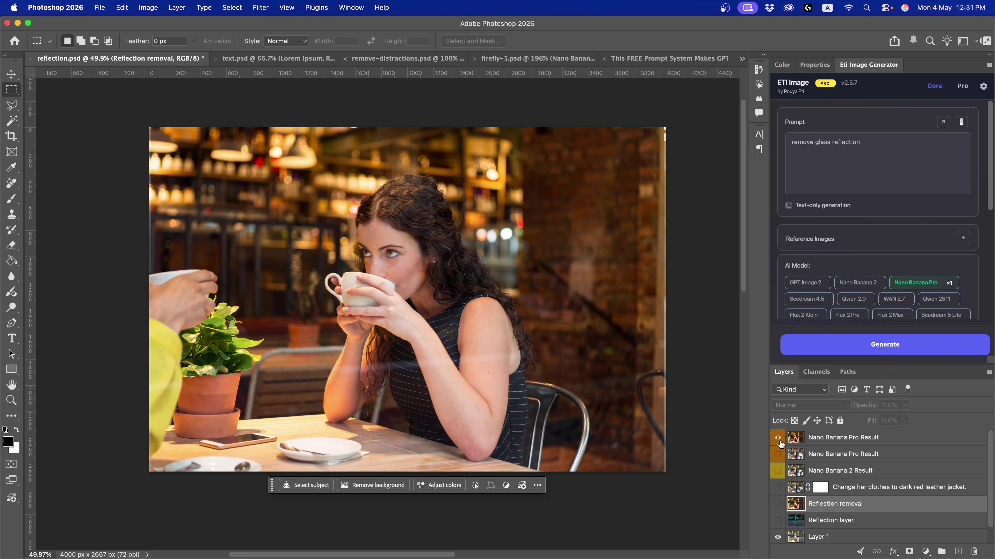
pyautogui.click(778, 439)
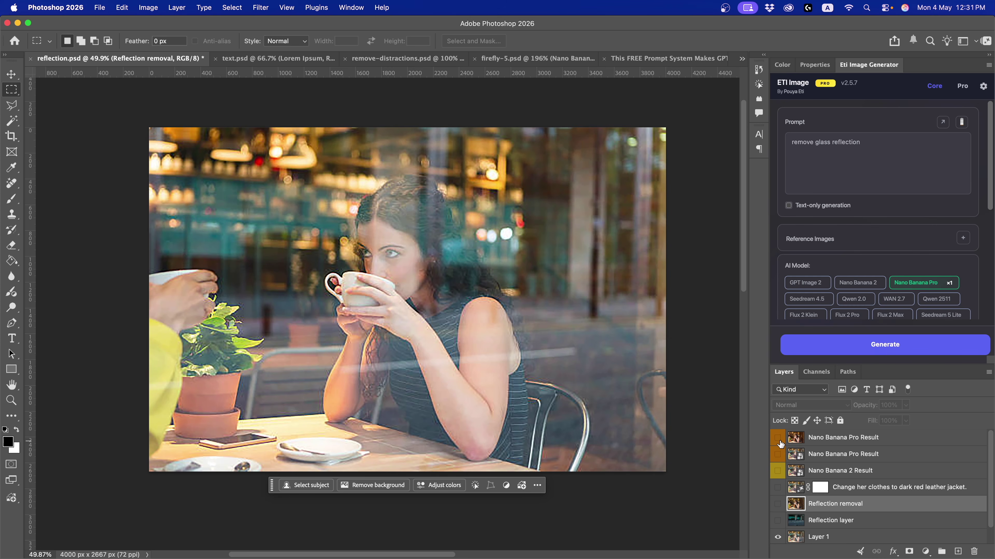
pyautogui.click(778, 439)
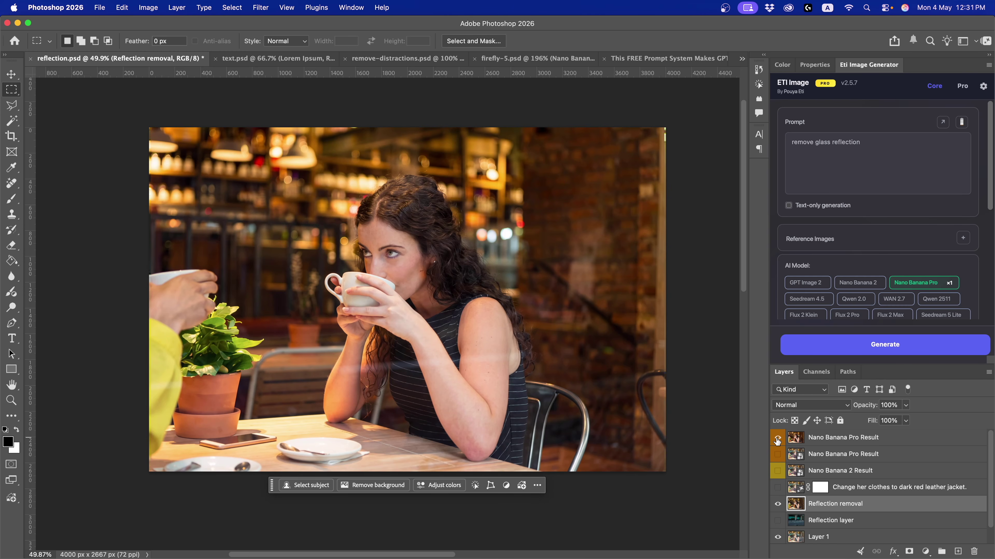
pyautogui.click(777, 440)
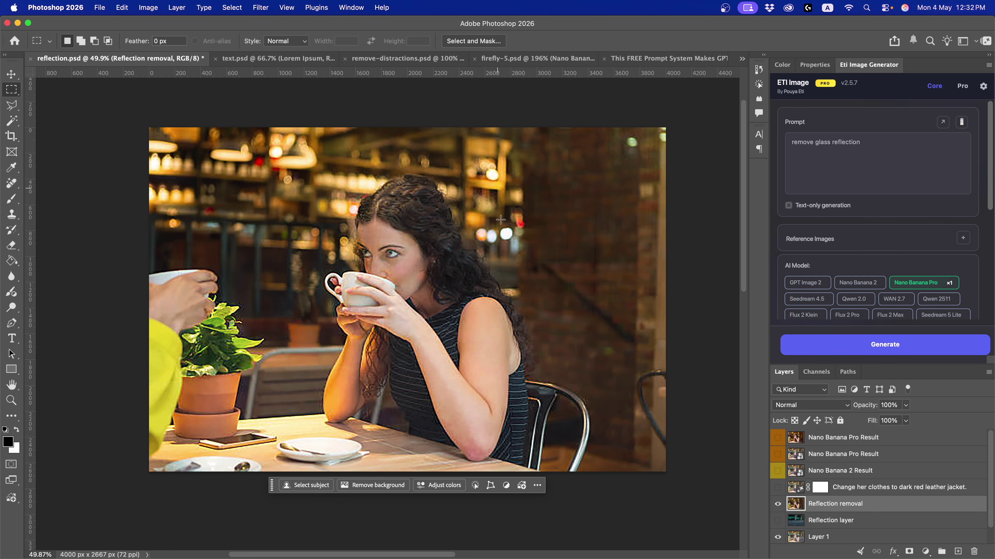
pyautogui.press('super+z')
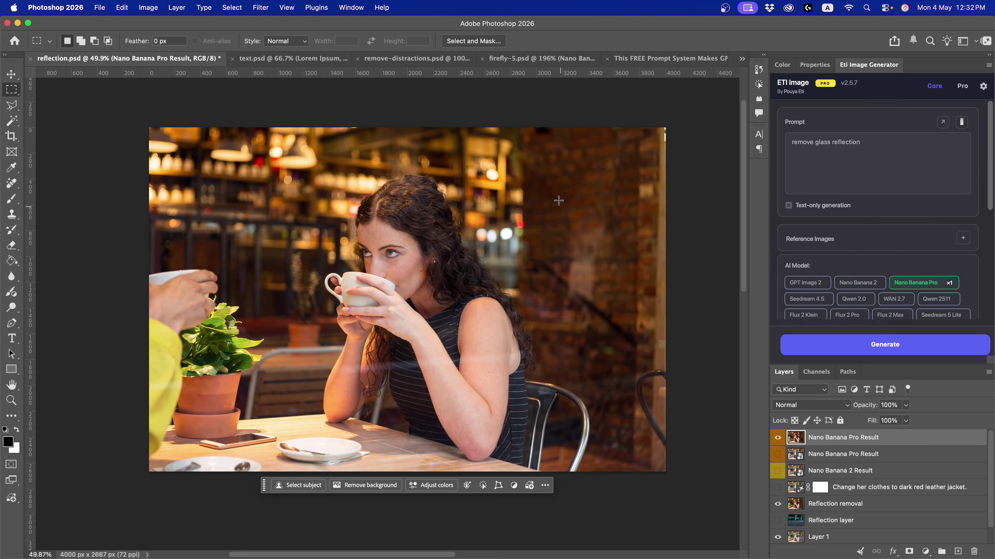
# - Bring up the Essentials actions and preview Auto color balance, Auto adjust tone and Enhance contrast on the photo
pyautogui.click(348, 8)
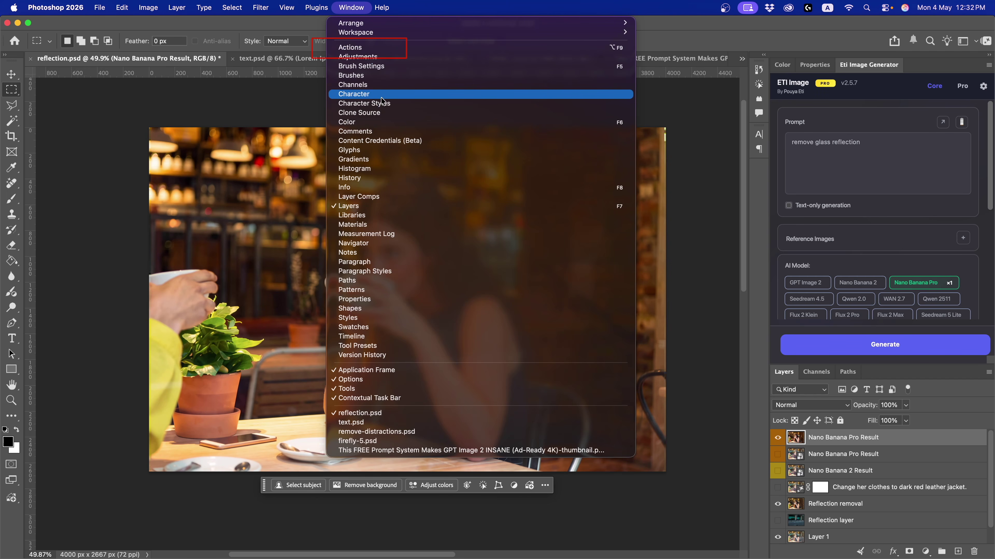
pyautogui.click(372, 47)
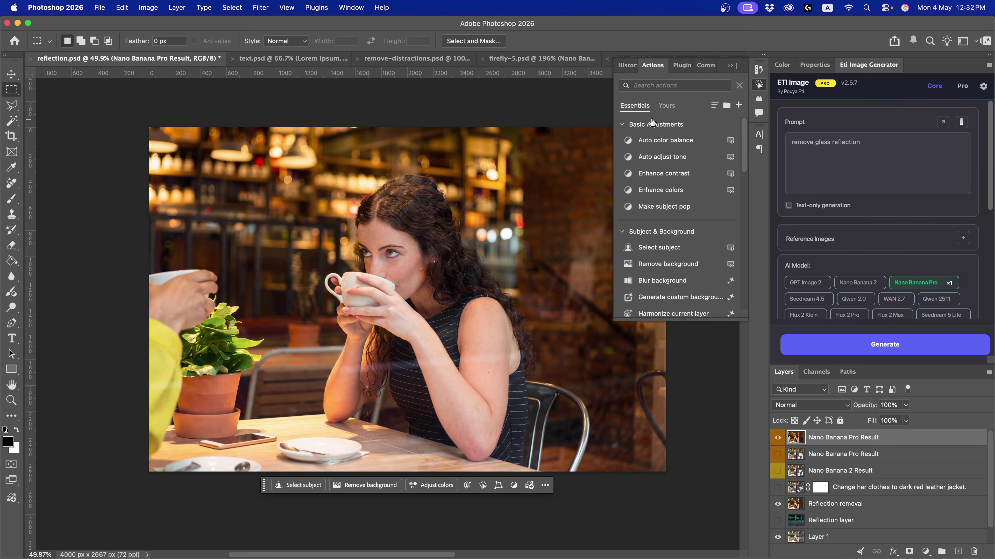
pyautogui.click(658, 140)
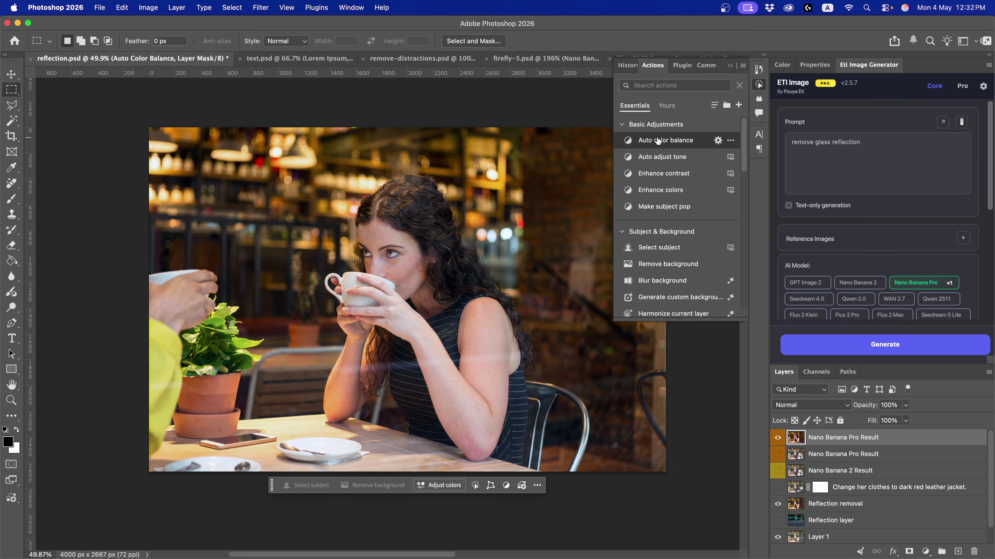
pyautogui.click(657, 157)
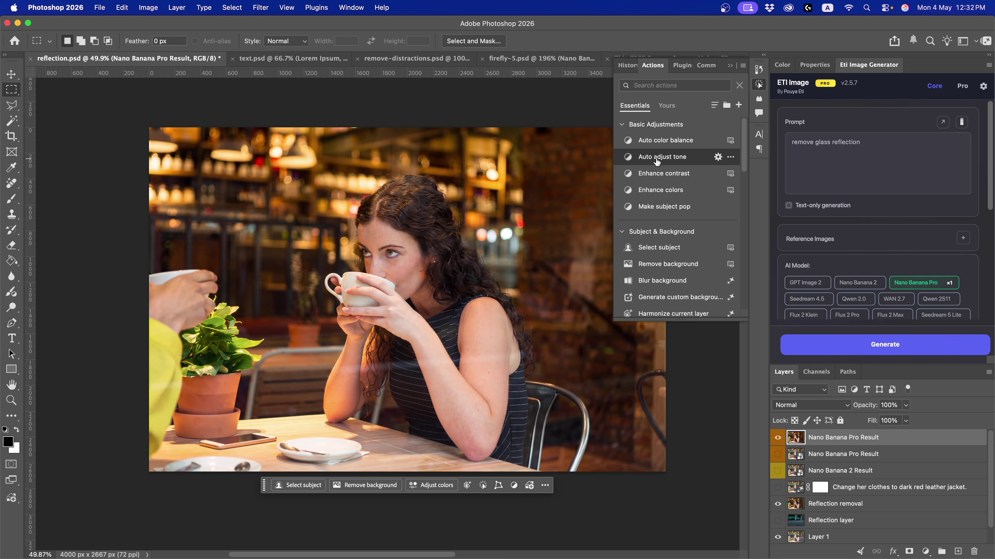
pyautogui.click(658, 174)
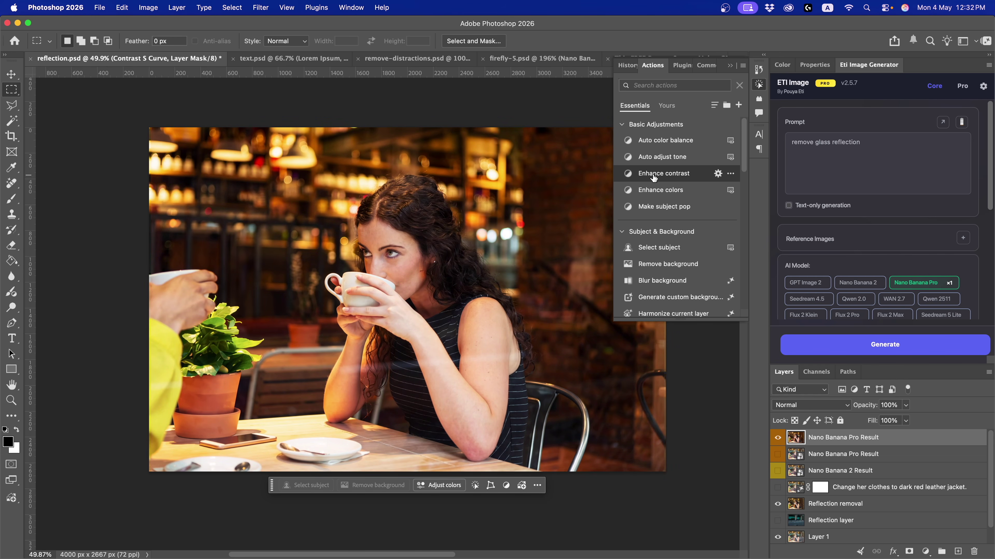
pyautogui.click(665, 158)
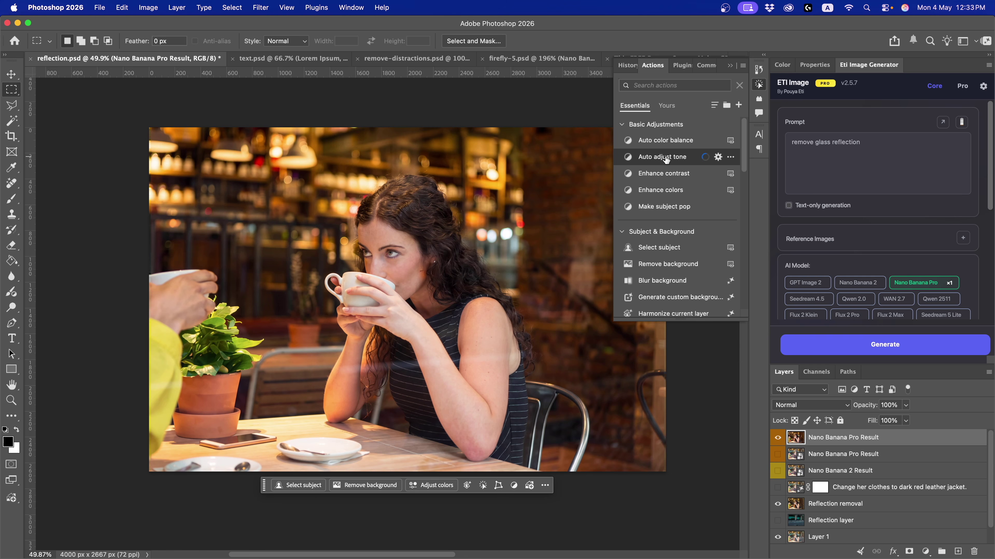
# - Preview the Select subject and Remove background actions on the topmost result, with the Reflection removal layer and Layer 1 hidden
pyautogui.scroll(-1, 667, 236)
pyautogui.click(667, 236)
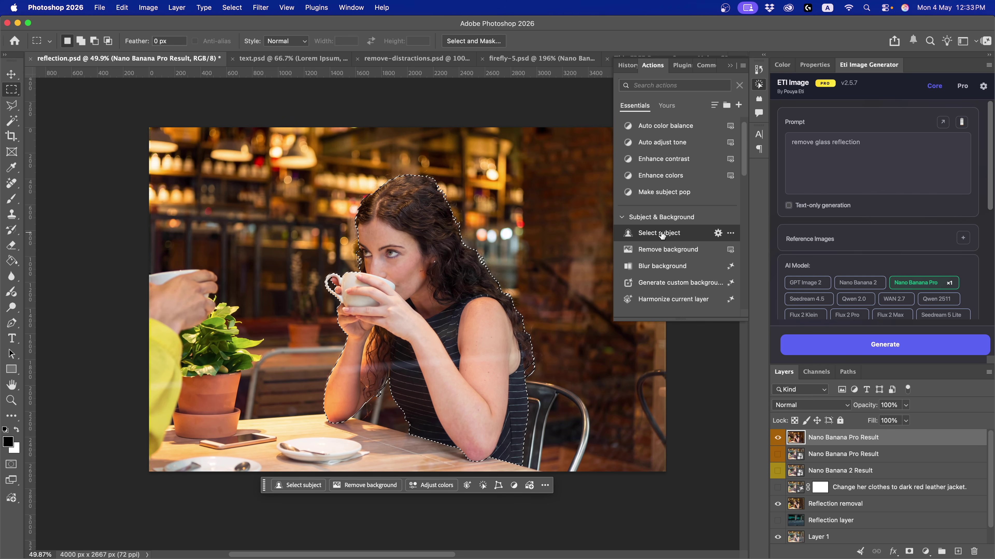
pyautogui.scroll(-1, 658, 247)
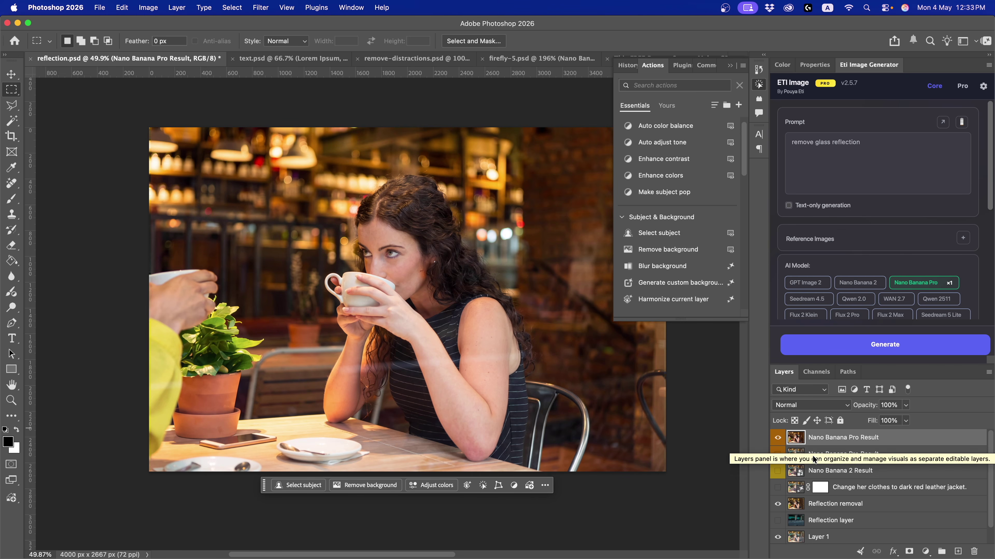
pyautogui.scroll(-1, 799, 486)
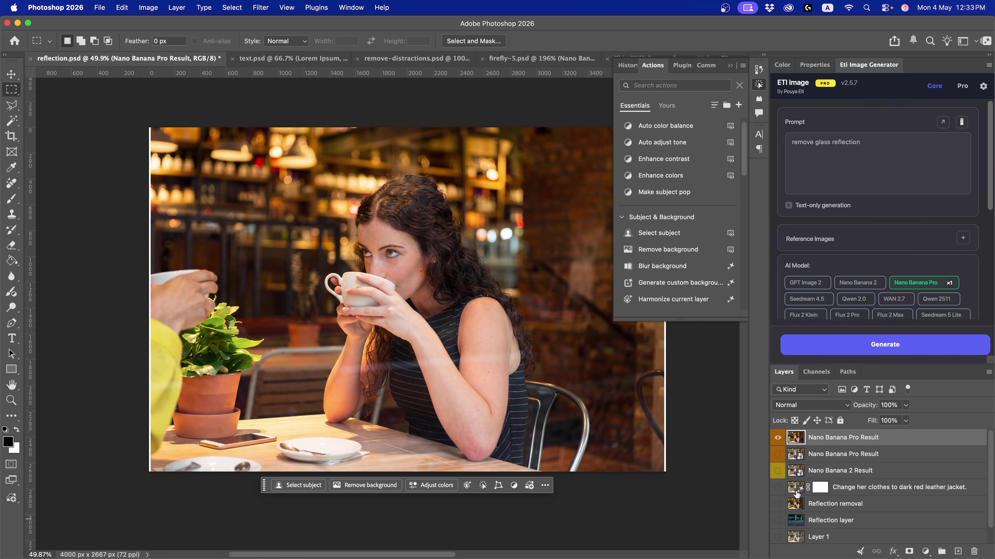
pyautogui.click(661, 255)
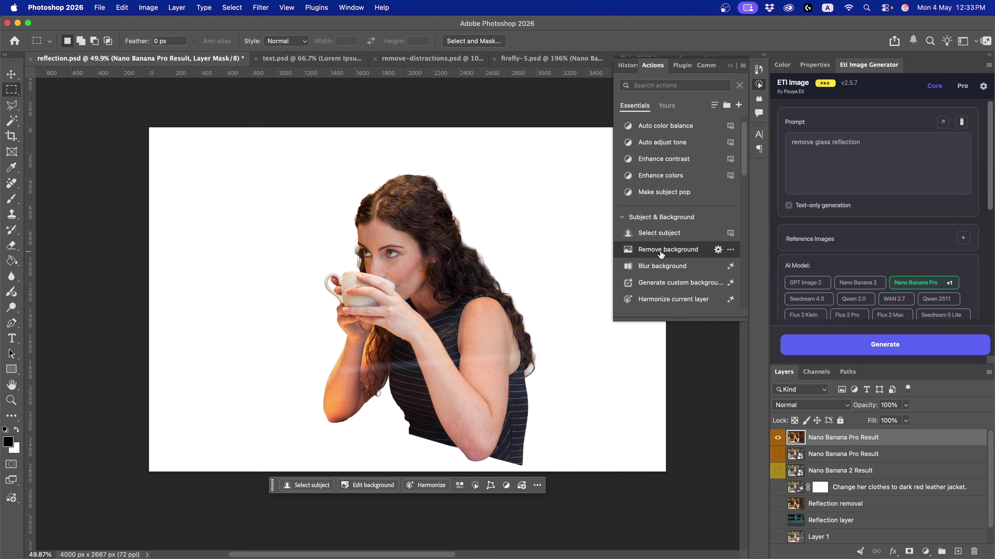
pyautogui.hotkey('ctrl', 'z')
# - Preview the creative effect actions Add vignette, Enhance clarity and Sharpen on the photo
pyautogui.scroll(-5, 661, 255)
pyautogui.click(680, 270)
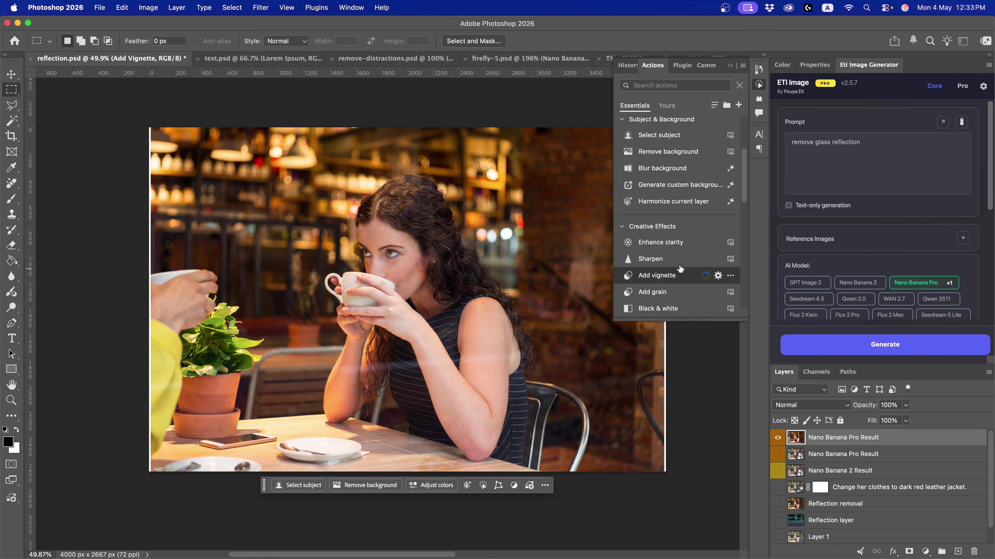
pyautogui.scroll(-3, 689, 235)
pyautogui.click(671, 221)
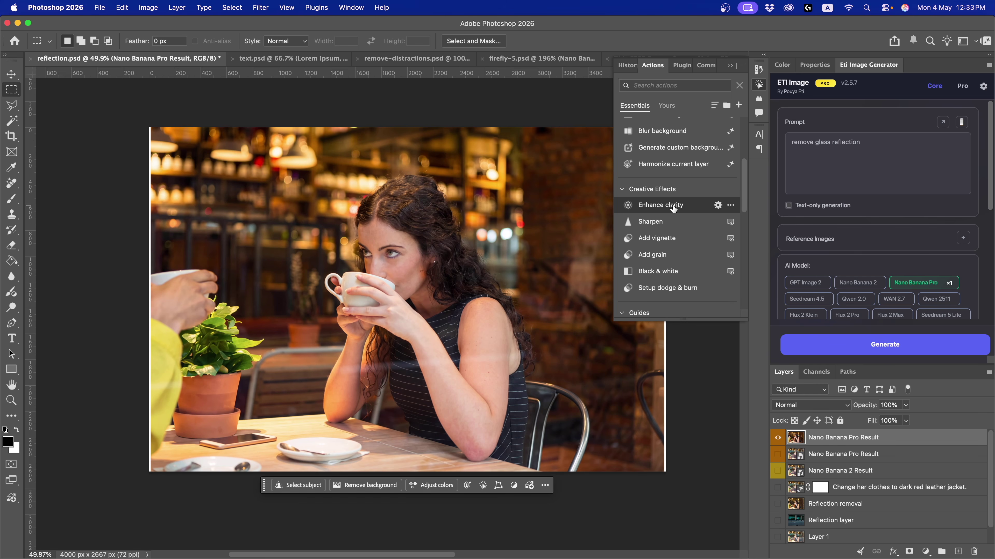
pyautogui.click(665, 228)
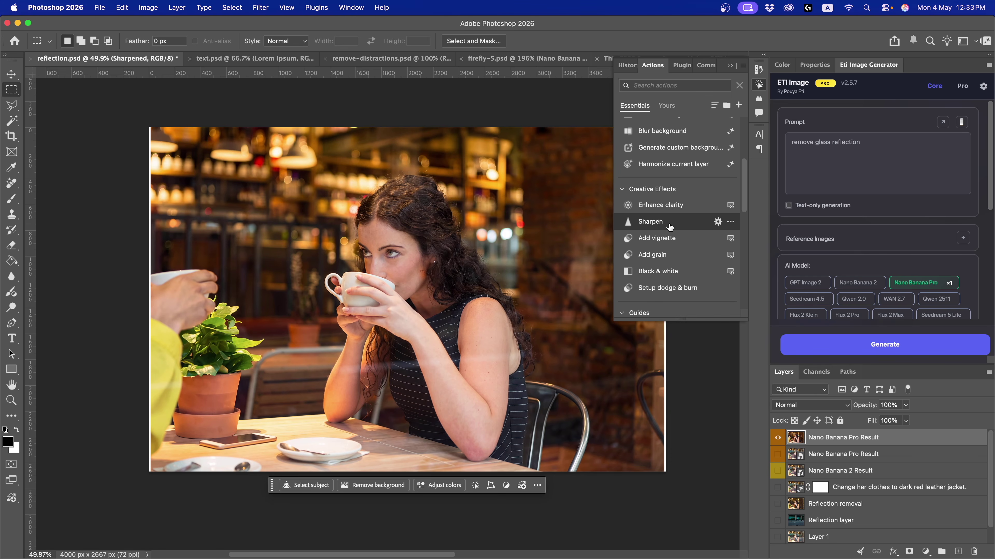
# - Look through the guide actions, including Centerlines, Thirds, Thirds (with gutters) and the 4x4 grids
pyautogui.scroll(-5, 673, 229)
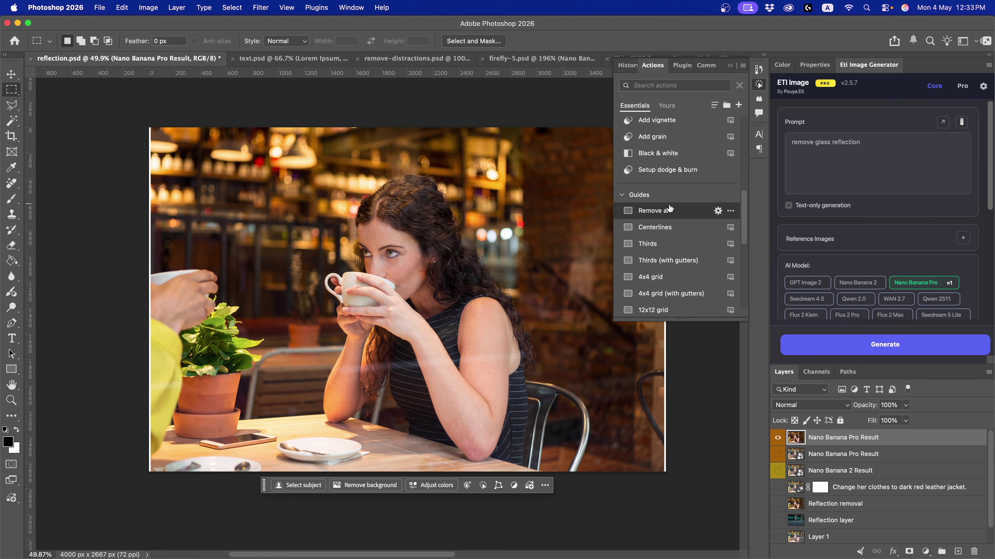
pyautogui.click(662, 227)
pyautogui.click(657, 247)
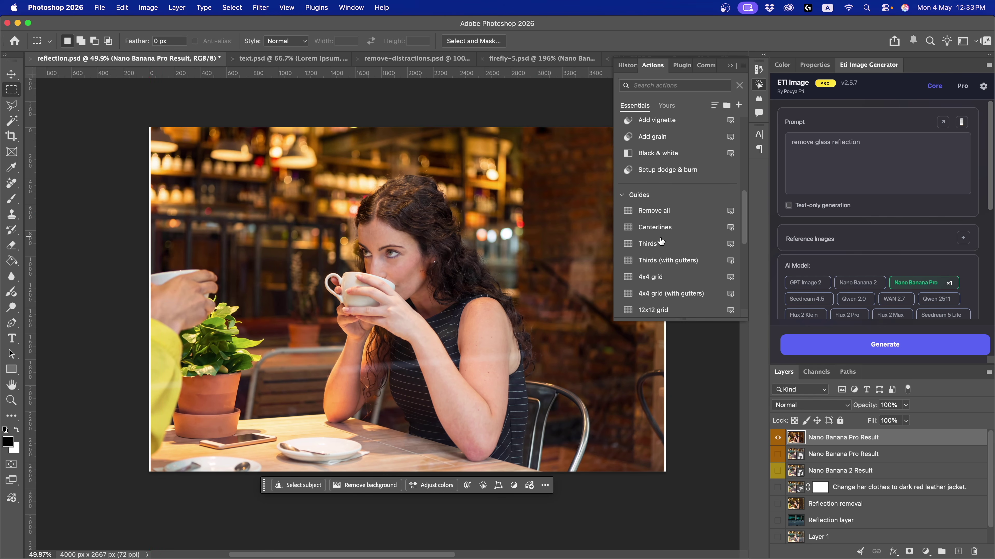
pyautogui.click(661, 261)
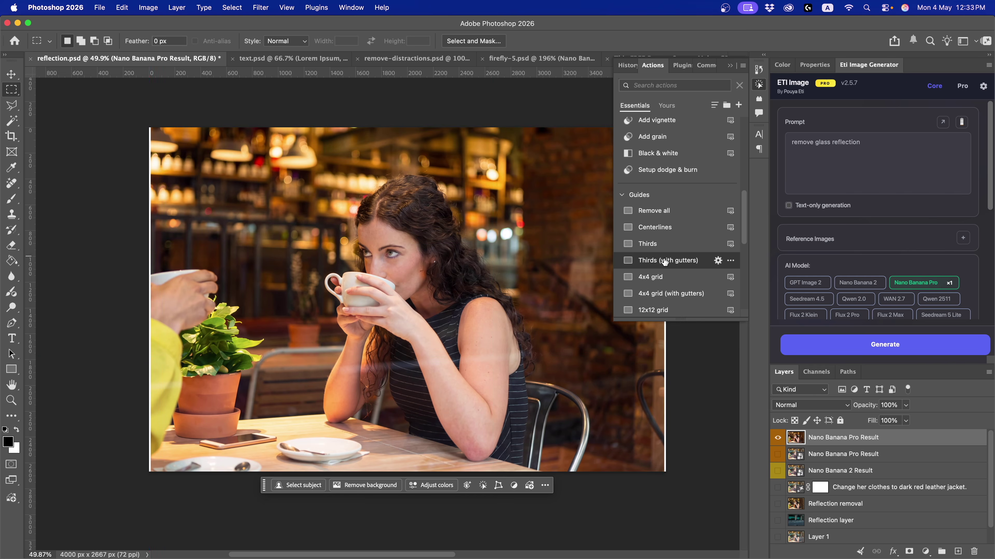
pyautogui.click(660, 278)
pyautogui.click(662, 298)
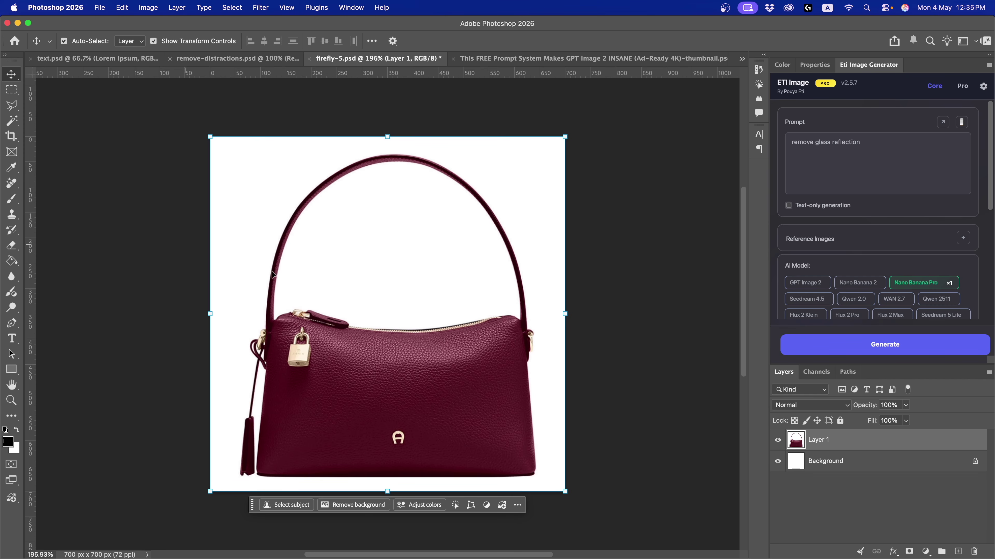
# - In firefly-5.psd, copy the handbag onto its own layer with Layer 1 hidden, and start Rotate Object on the copy
pyautogui.click(281, 508)
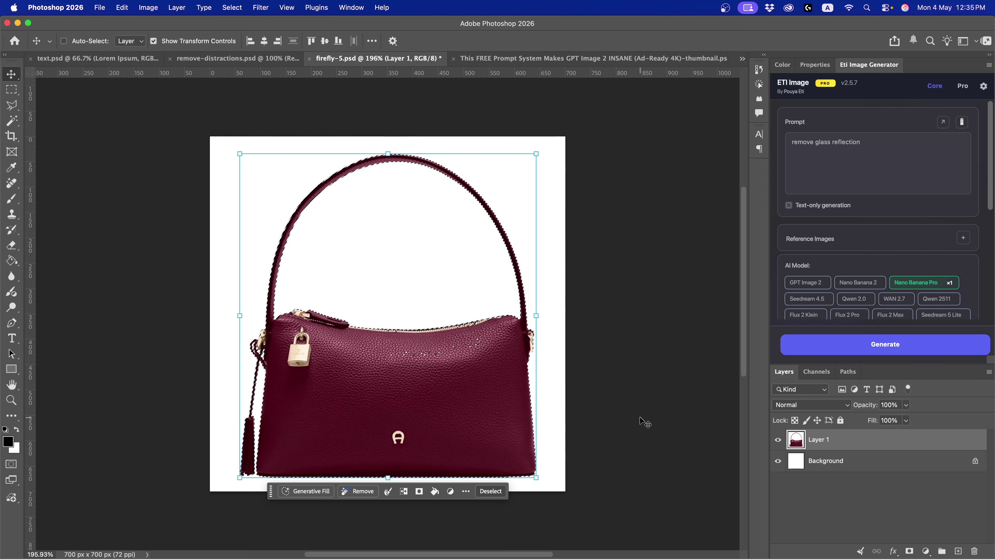
pyautogui.press('super+j')
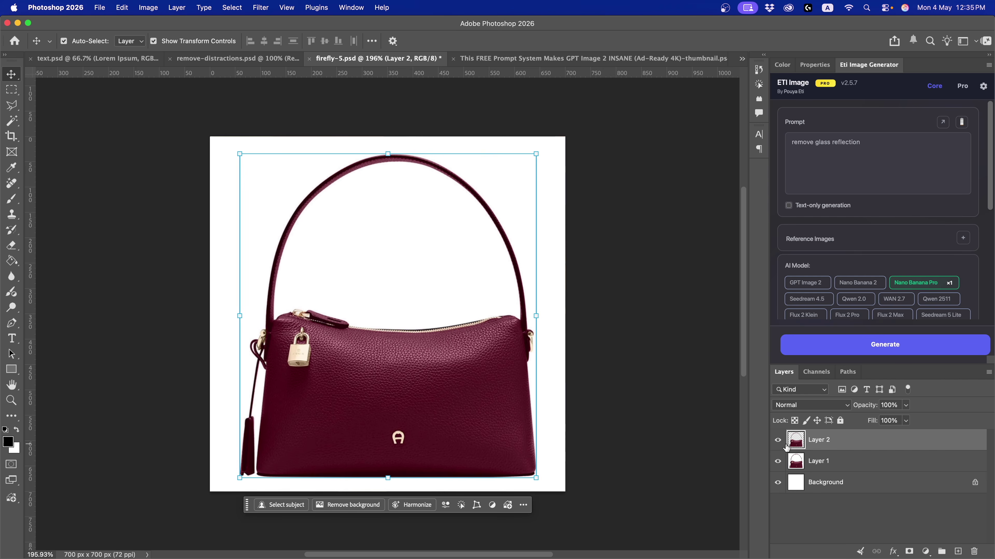
pyautogui.click(777, 461)
pyautogui.click(120, 9)
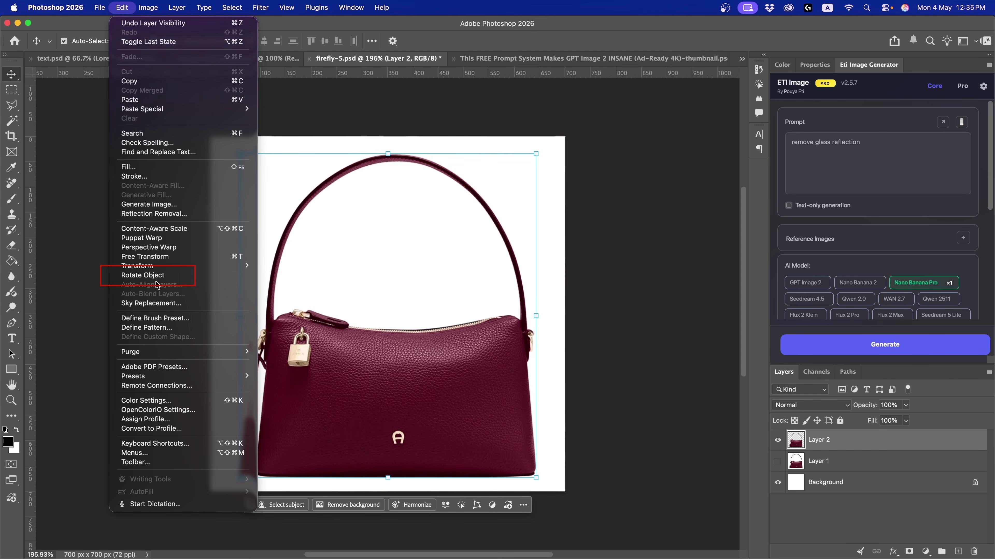
pyautogui.click(165, 277)
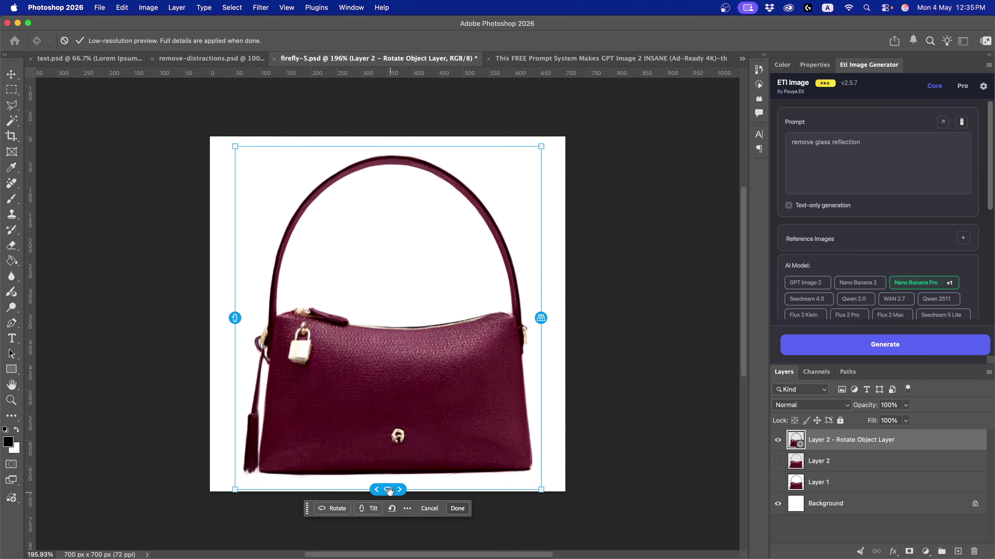
# - Try several rotation and tilt angles on the handbag, and reset the object to its starting orientation
pyautogui.moveTo(388, 490); pyautogui.dragTo(368, 441)
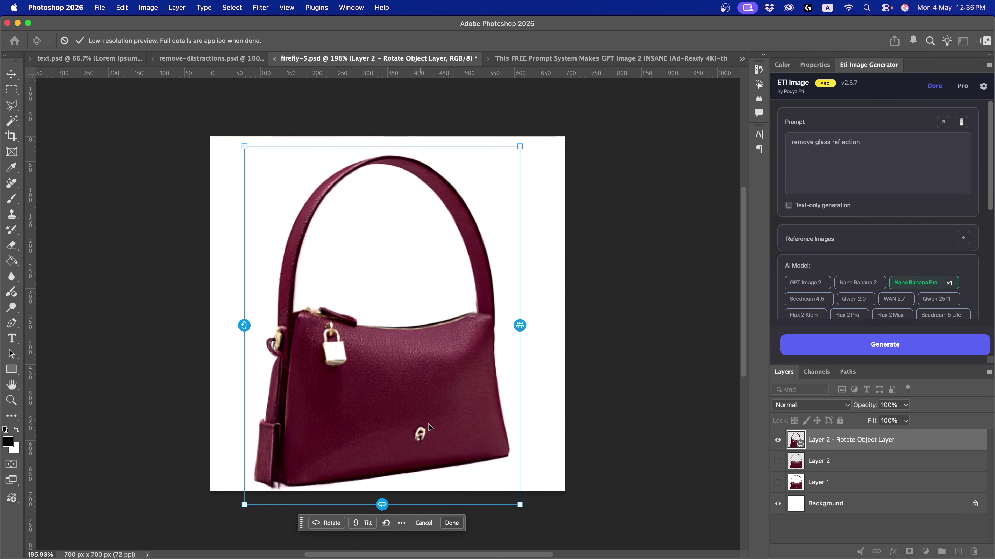
pyautogui.moveTo(391, 503); pyautogui.dragTo(411, 463)
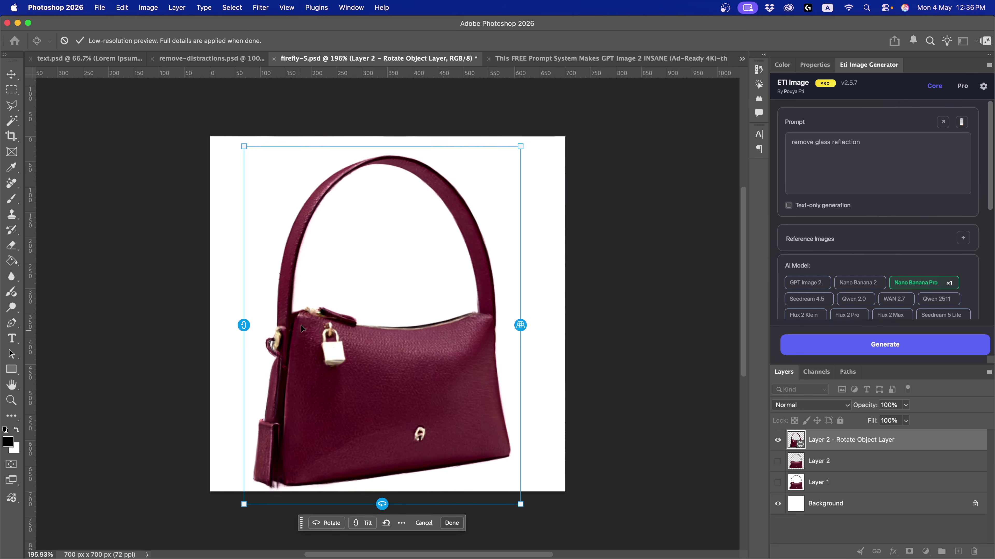
pyautogui.moveTo(383, 505); pyautogui.dragTo(341, 459)
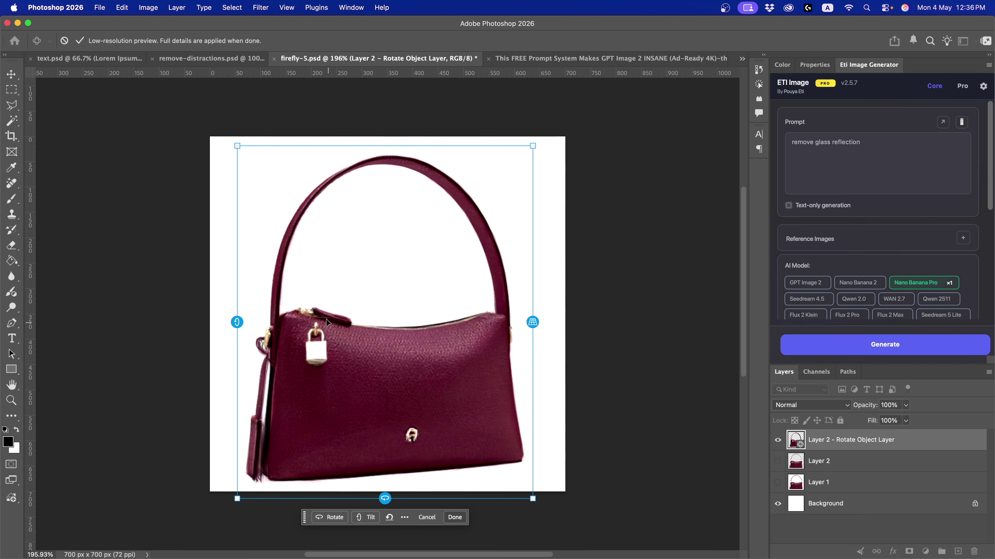
pyautogui.moveTo(238, 322); pyautogui.dragTo(231, 301)
pyautogui.moveTo(535, 321); pyautogui.dragTo(523, 558)
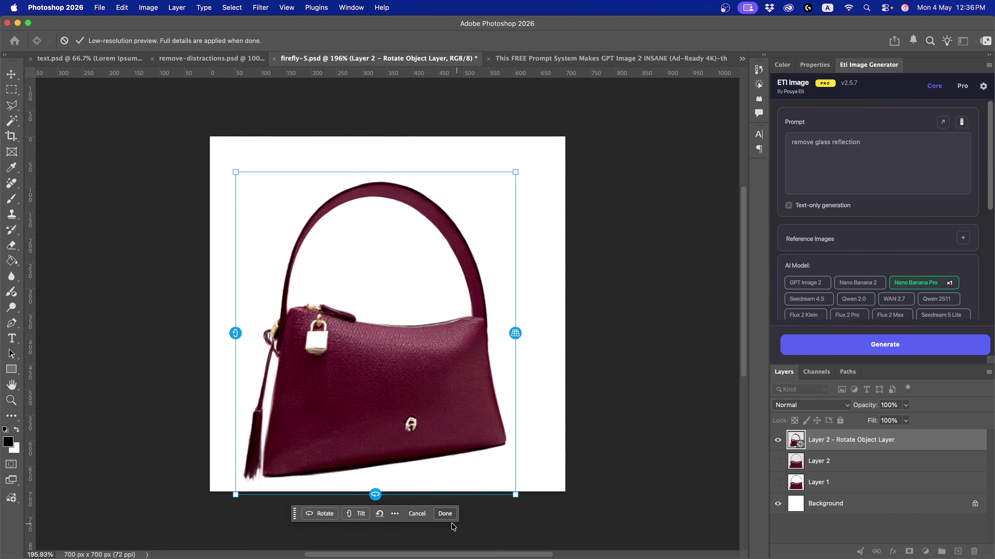
pyautogui.click(379, 515)
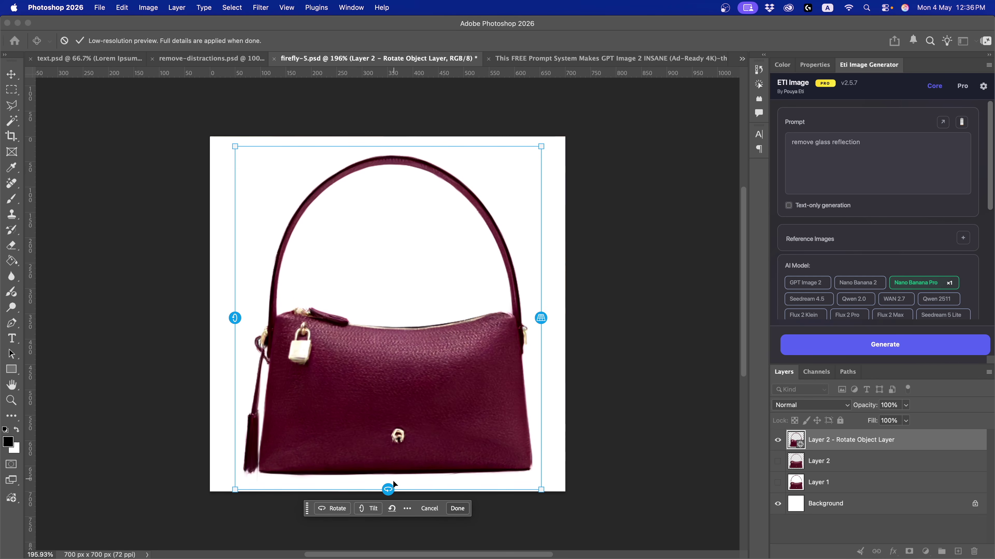
# - Rotate the handbag sideways, tilt it to an angled three-quarter view, and apply the rotation
pyautogui.moveTo(389, 490); pyautogui.dragTo(435, 488)
pyautogui.moveTo(243, 322); pyautogui.dragTo(241, 362)
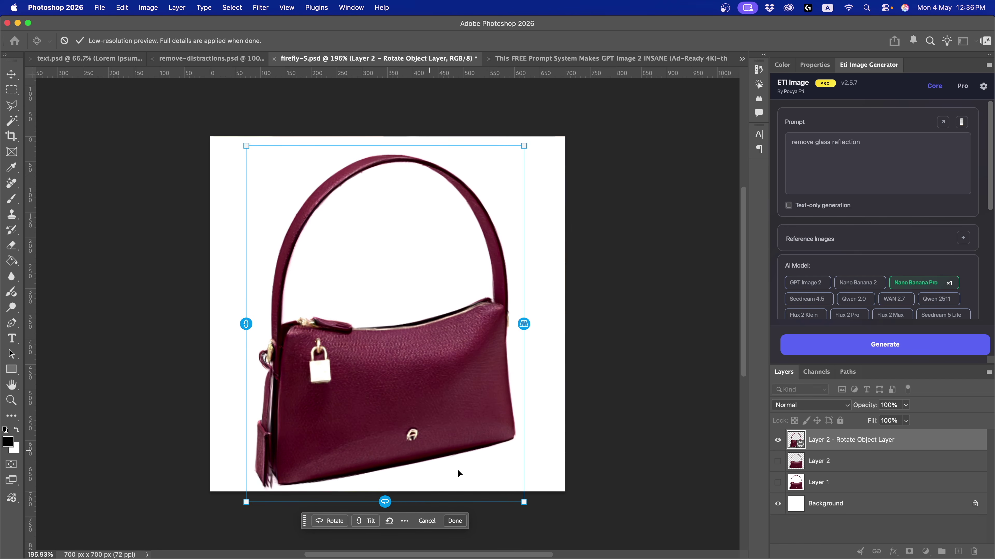
pyautogui.click(455, 521)
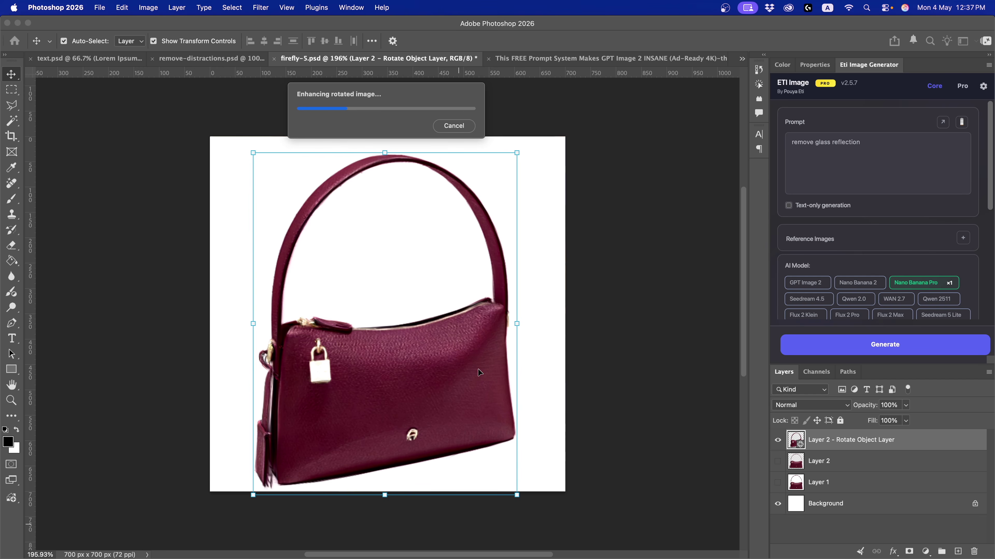
# - Compare the rotated handbag with the original on Layer 1, leaving only the Rotate Object layer shown over the background
pyautogui.click(778, 440)
pyautogui.click(777, 483)
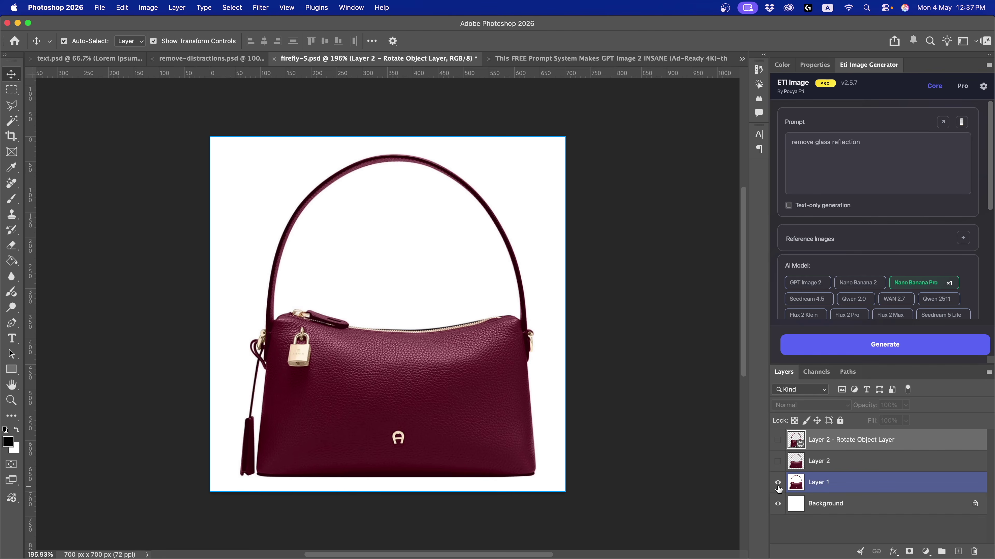
pyautogui.click(778, 486)
pyautogui.click(778, 440)
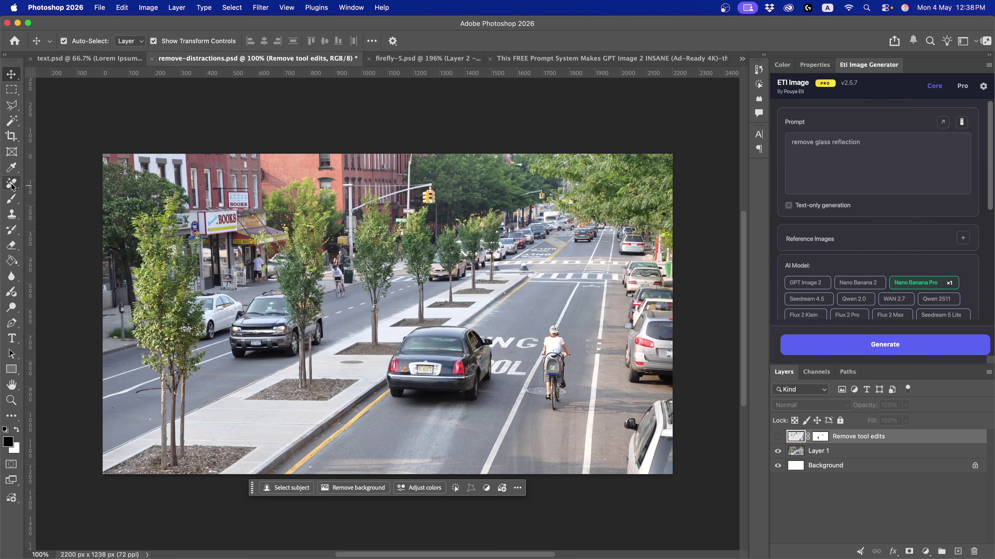
# - Activate the Remove tool in remove-distractions.psd and have it find the general distractions in the street photo
pyautogui.click(14, 190)
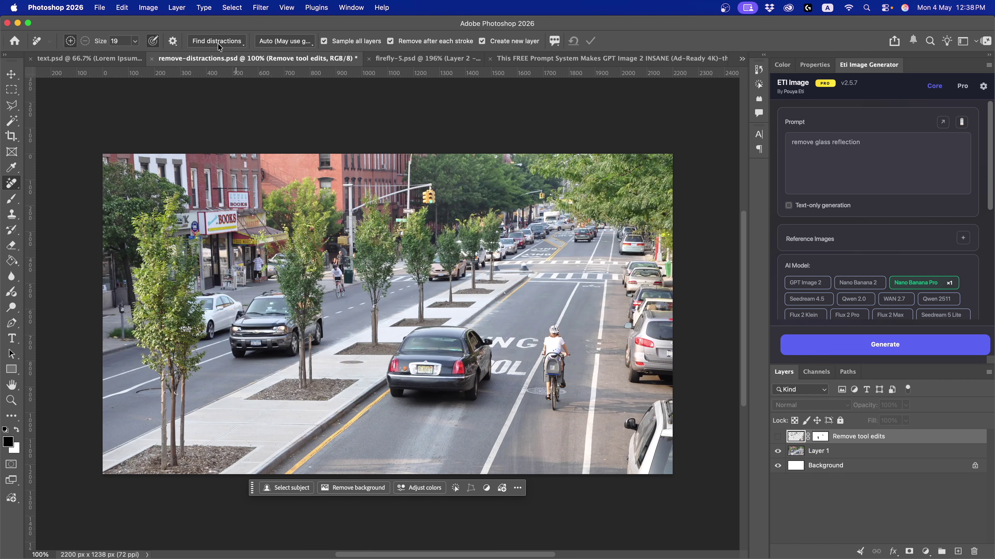
pyautogui.click(219, 44)
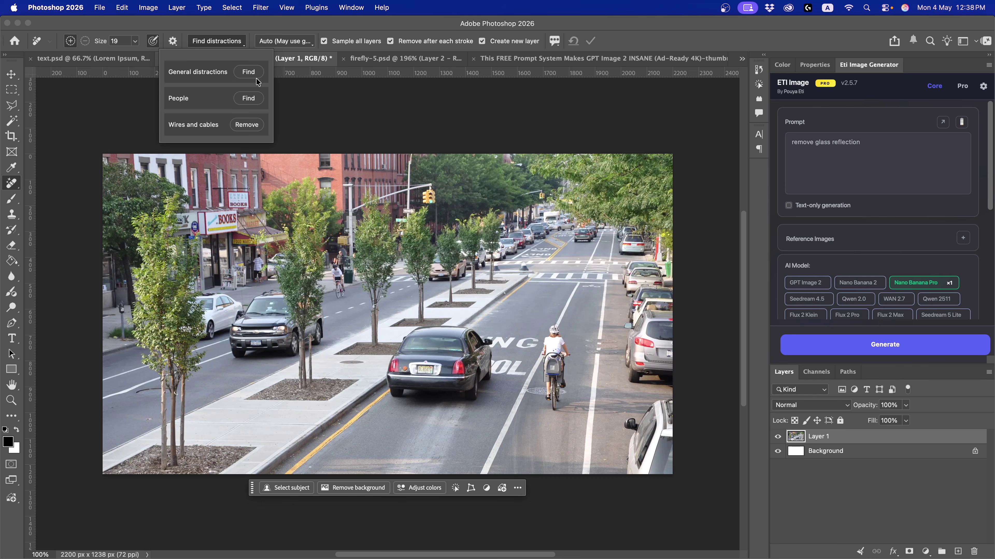
pyautogui.click(248, 72)
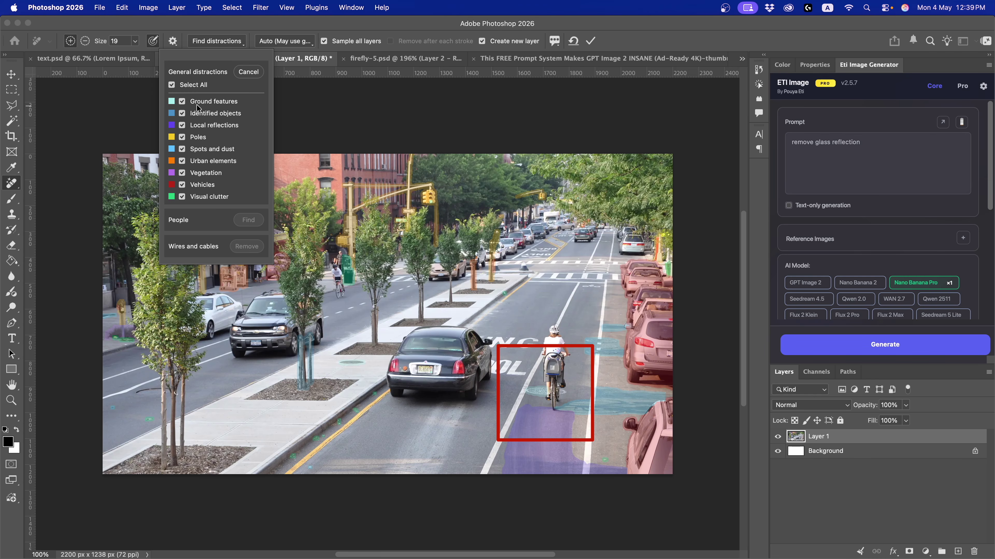
# - Switch the Ground features, Local reflections and Vehicles categories off and back on to see which areas each one highlights
pyautogui.click(182, 101)
pyautogui.click(182, 101)
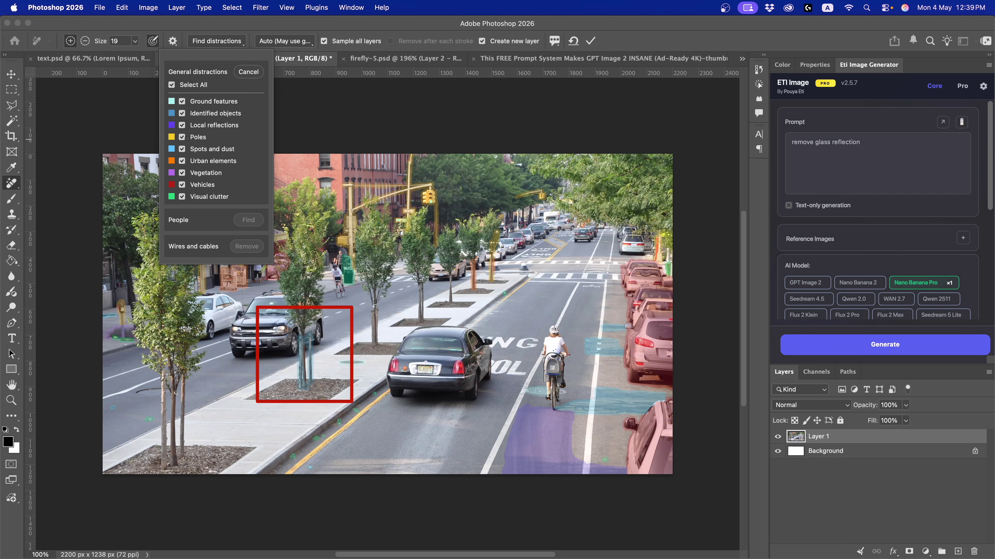
pyautogui.click(183, 125)
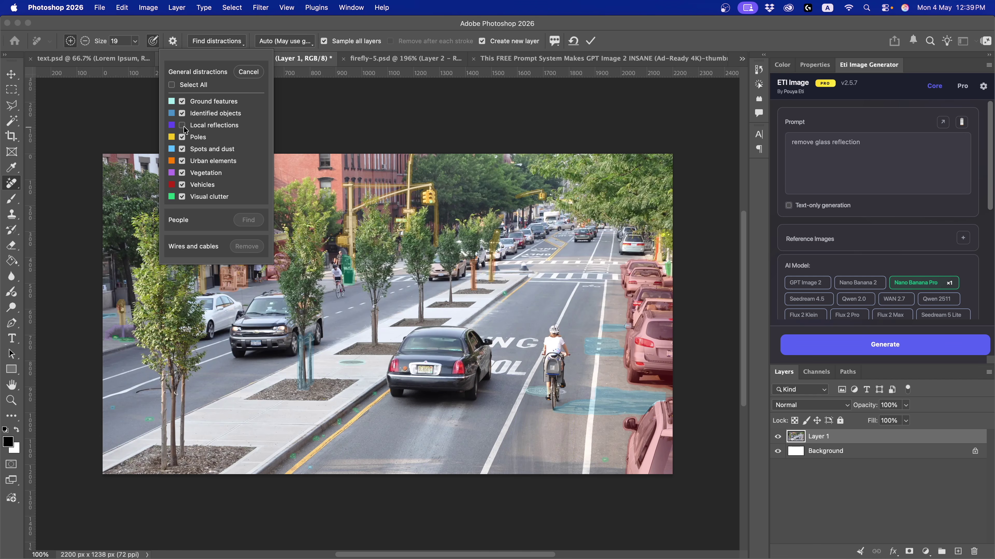
pyautogui.click(183, 126)
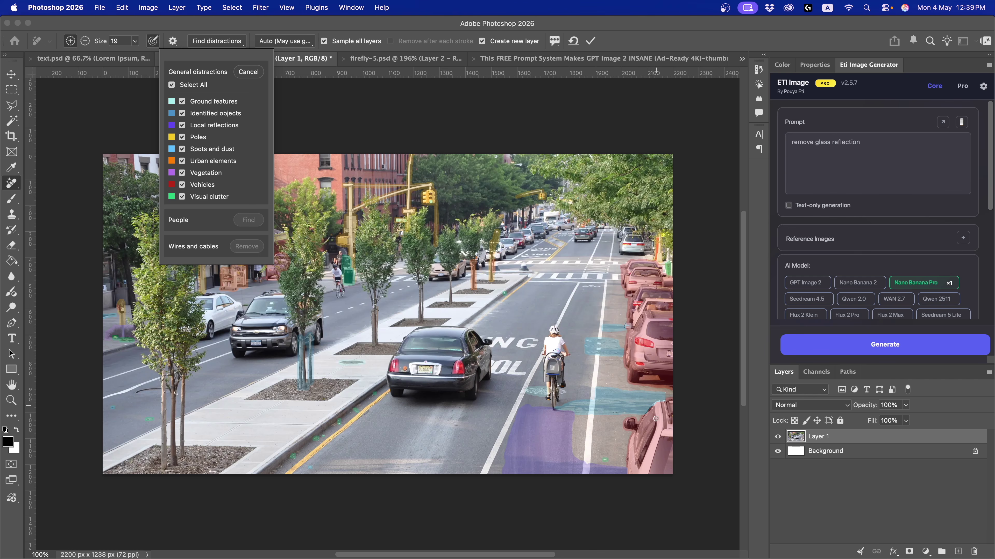
pyautogui.click(182, 184)
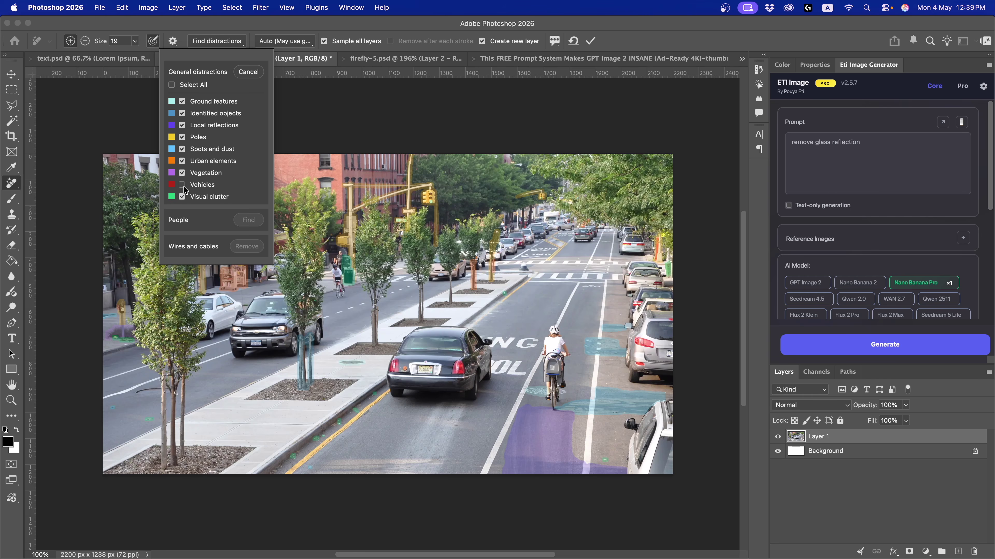
pyautogui.click(183, 185)
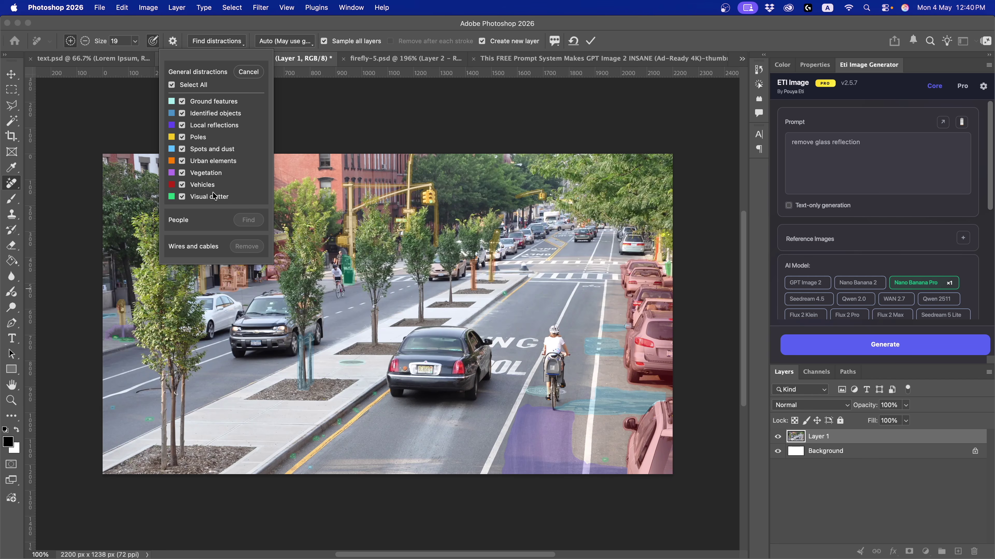
# - Try a different highlight colour for the Vehicles category
pyautogui.click(172, 185)
pyautogui.moveTo(719, 328)
pyautogui.mouseDown()
pyautogui.moveTo(723, 297)
pyautogui.moveTo(740, 330)
pyautogui.mouseUp()
pyautogui.click(844, 276)
# - Brush a small extra area into the marked distractions on the road beside the cyclist, and subtract it again
pyautogui.click(592, 353)
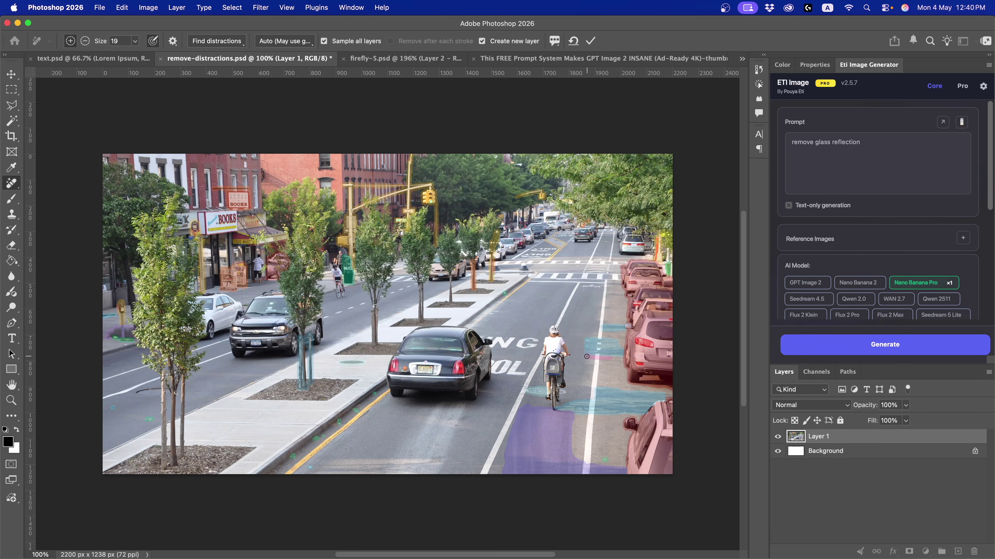
pyautogui.press('alt')
pyautogui.moveTo(586, 359)
pyautogui.mouseDown()
pyautogui.moveTo(607, 358)
pyautogui.moveTo(583, 355)
pyautogui.mouseUp()
# - Review the generative AI modes, keep Auto (May use generative AI), and remove all highlighted distractions
pyautogui.click(279, 46)
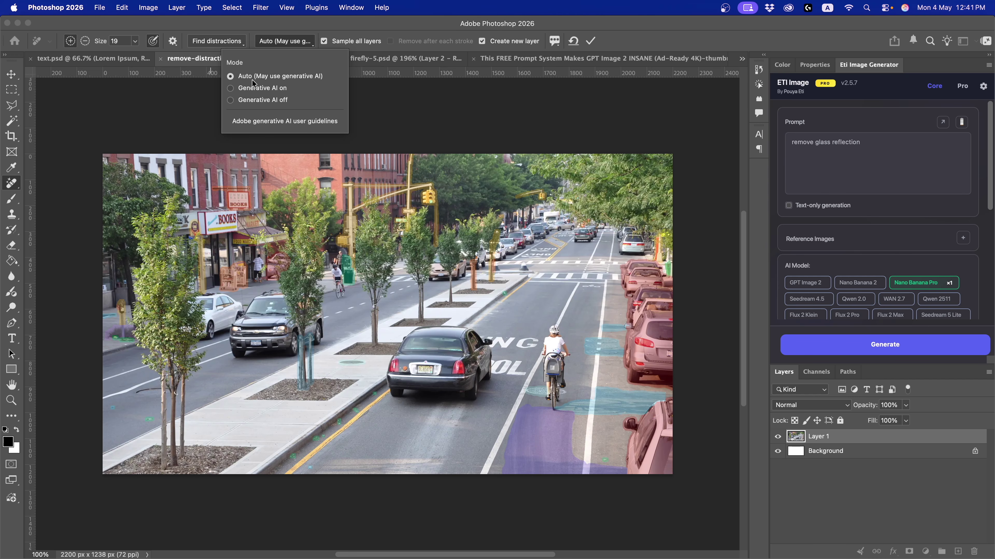
pyautogui.click(415, 30)
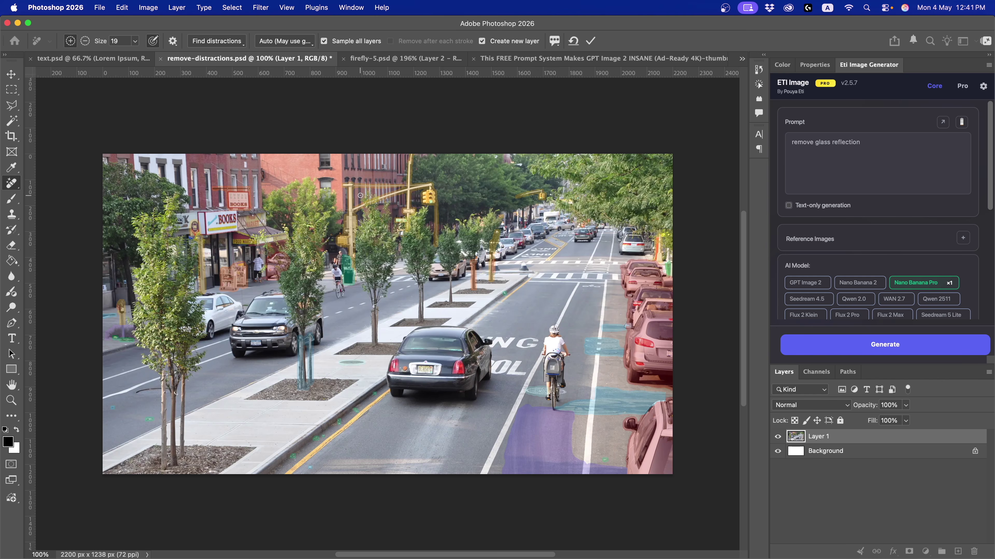
pyautogui.press('Return')
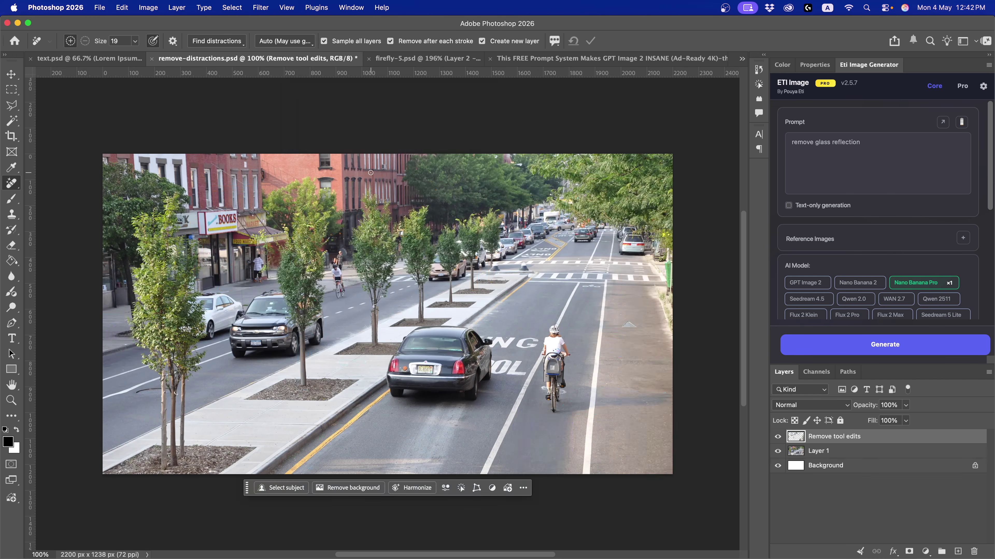
# - Compare the cleaned street photo with the original by hiding and showing the Remove tool edits layer
pyautogui.click(777, 437)
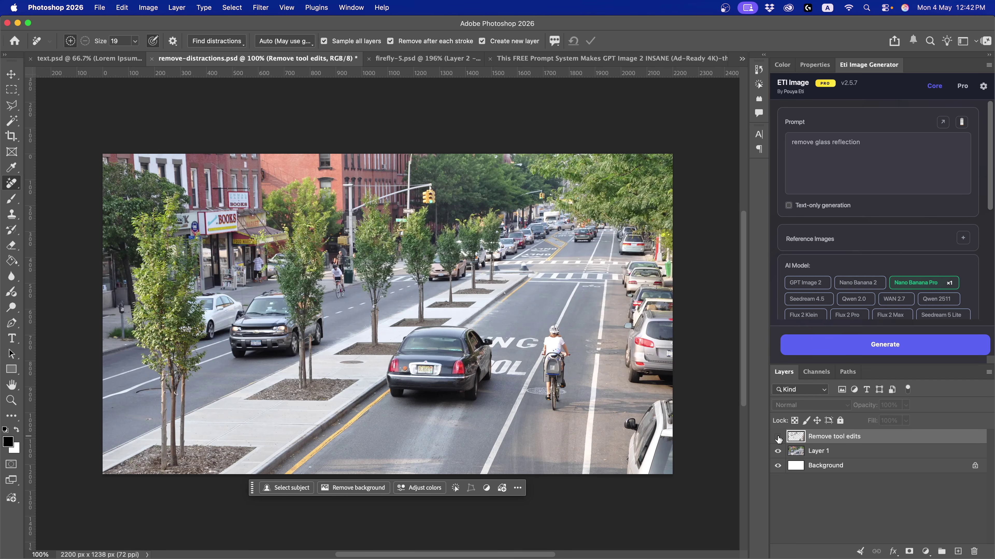
pyautogui.click(778, 437)
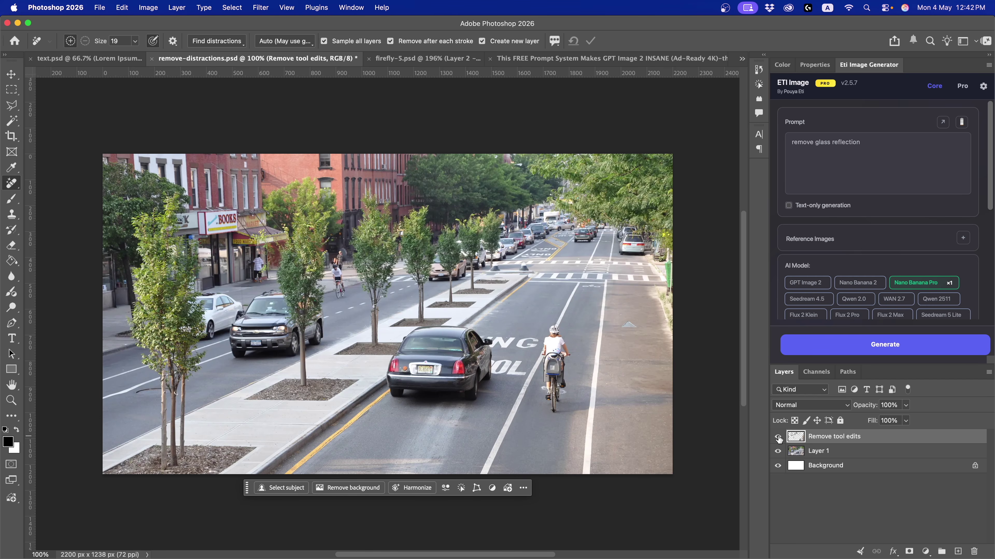
pyautogui.click(778, 437)
pyautogui.click(778, 437)
# - Add a layer mask to Remove tool edits and paint it black around the trunk beside the SUV to restore the tree's support stakes
pyautogui.press('z')
pyautogui.moveTo(300, 340); pyautogui.dragTo(327, 273)
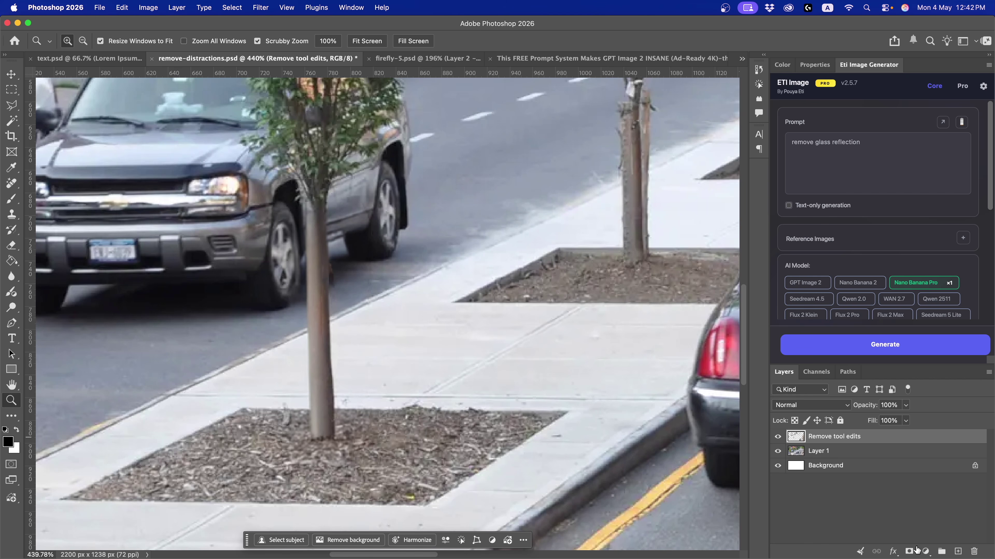
pyautogui.click(909, 552)
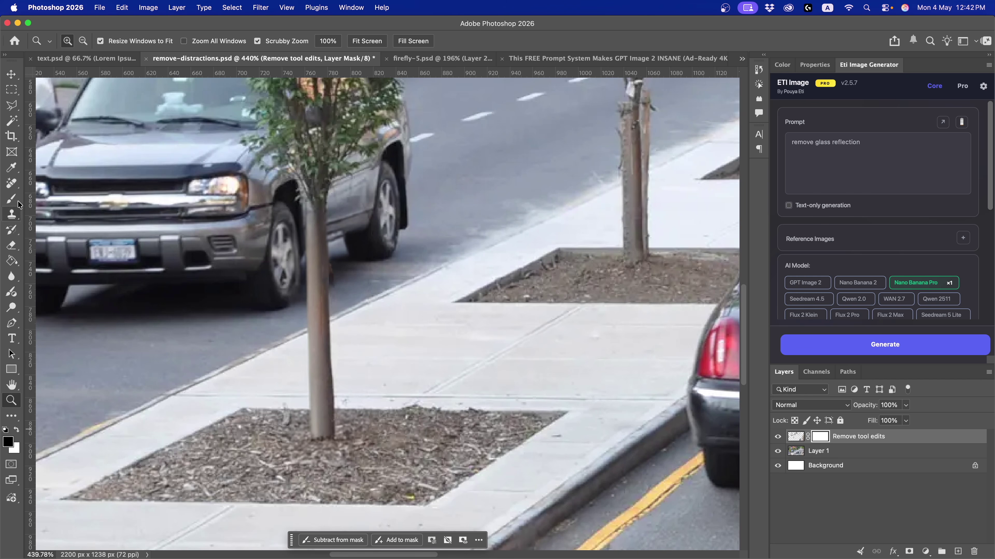
pyautogui.press('b')
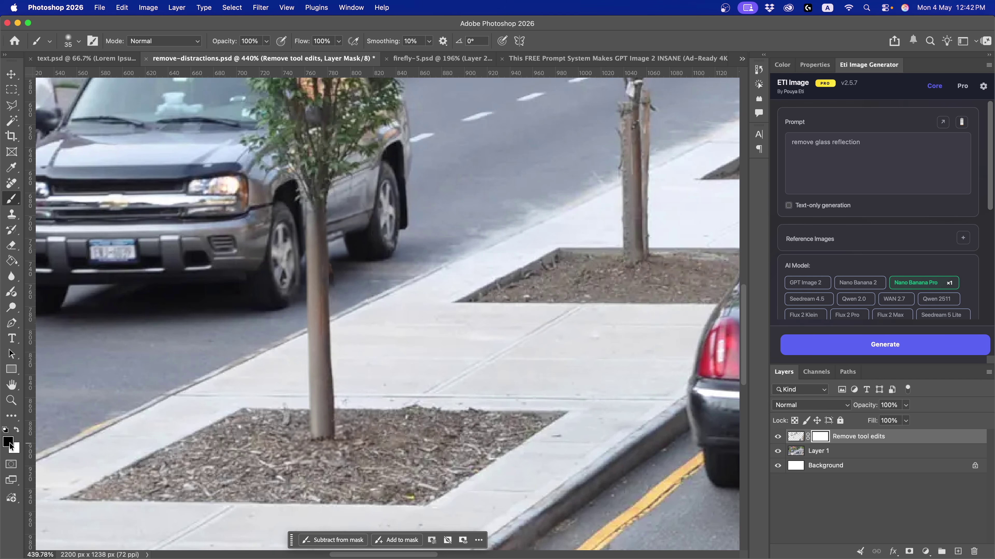
pyautogui.moveTo(349, 219)
pyautogui.mouseDown()
pyautogui.moveTo(354, 425)
pyautogui.moveTo(352, 251)
pyautogui.moveTo(298, 231)
pyautogui.moveTo(312, 433)
pyautogui.moveTo(336, 438)
pyautogui.mouseUp()
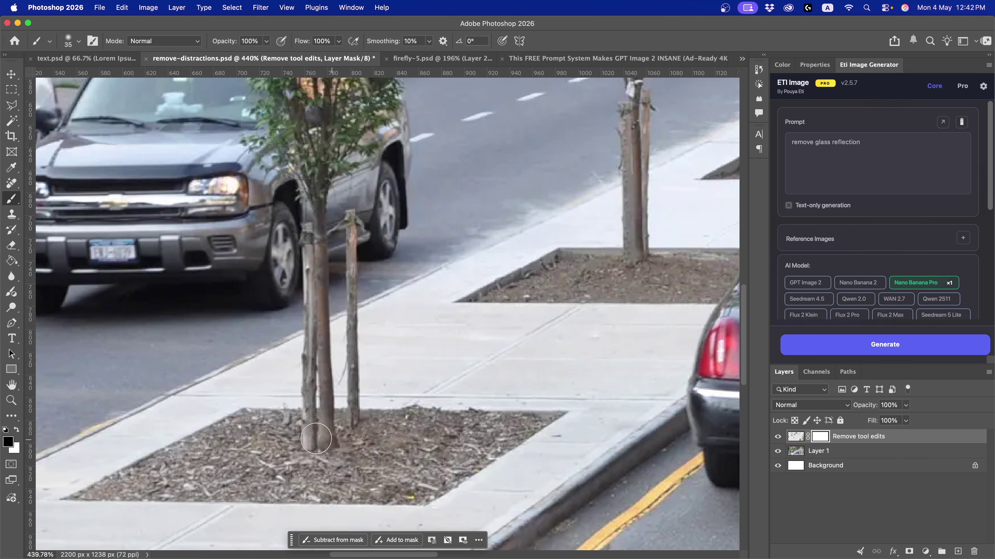
pyautogui.press('z')
pyautogui.press('super+0')
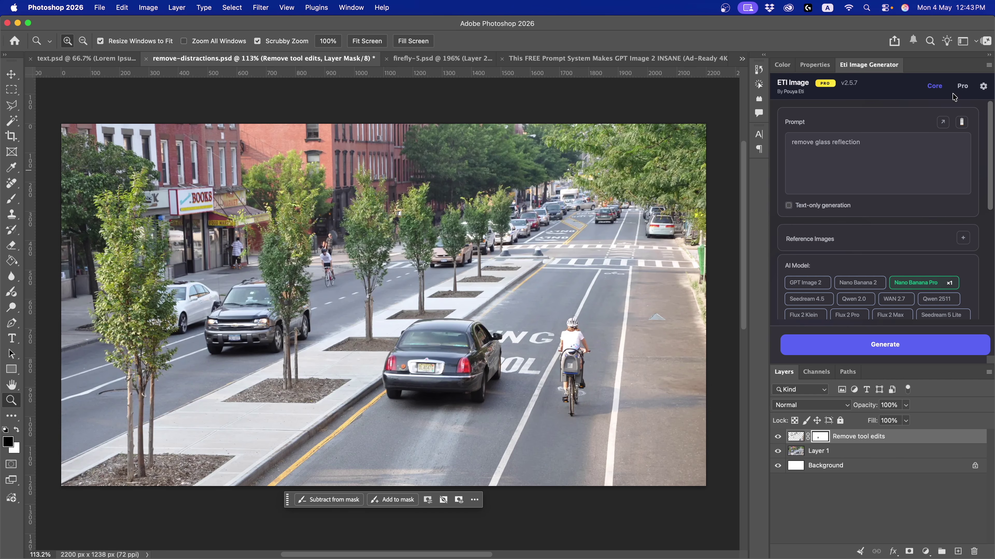
# - Browse the Pro section of the ETI Image Generator, examining its Fast Actions, Enhancement, JSON Extract and Prompt Library options
pyautogui.click(963, 85)
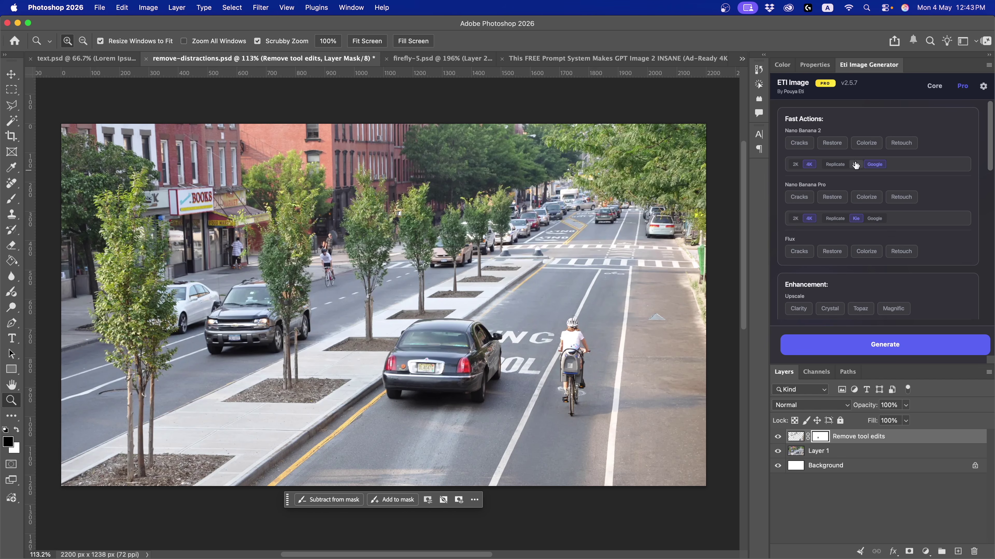
pyautogui.scroll(-1, 907, 217)
pyautogui.scroll(-5, 908, 219)
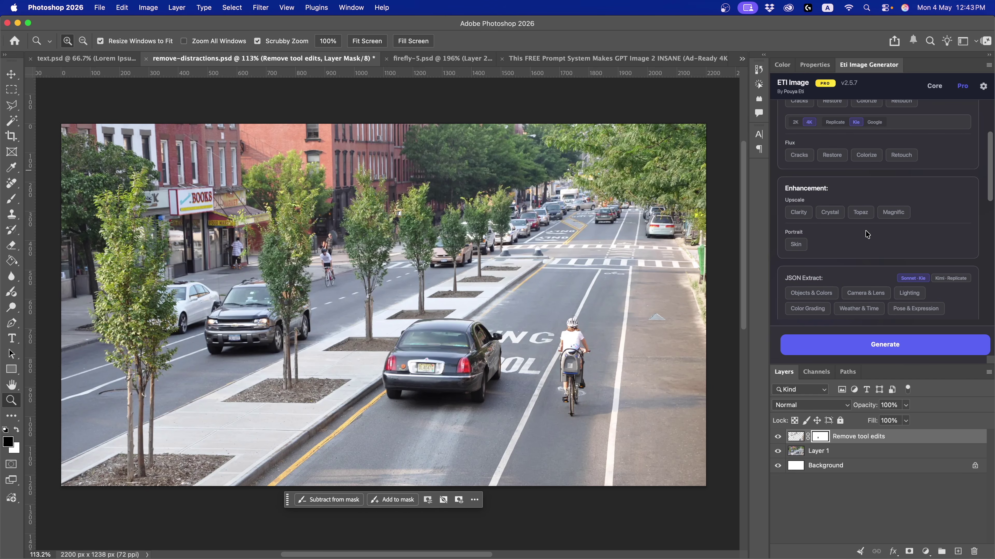
pyautogui.scroll(-10, 868, 234)
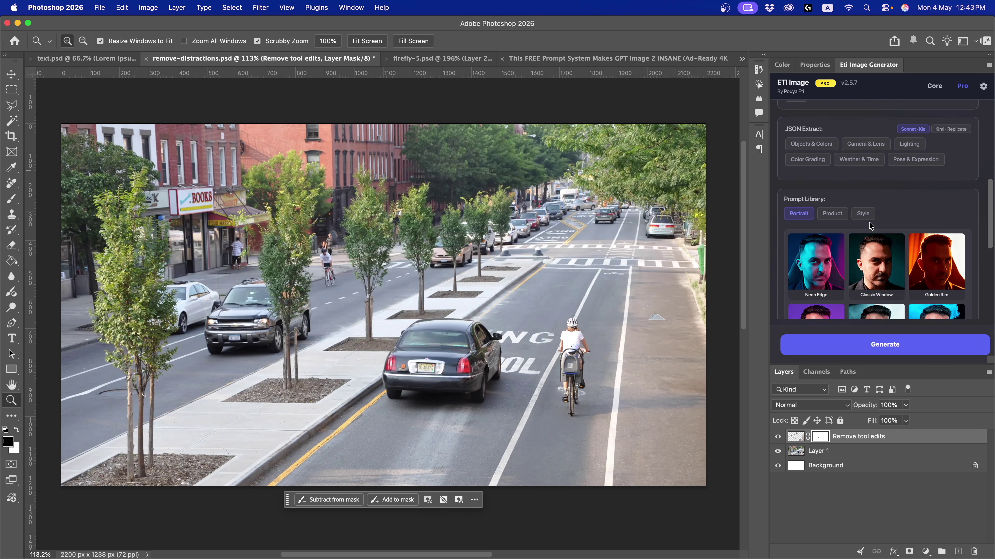
pyautogui.moveTo(915, 228)
pyautogui.scroll(10, 901, 243)
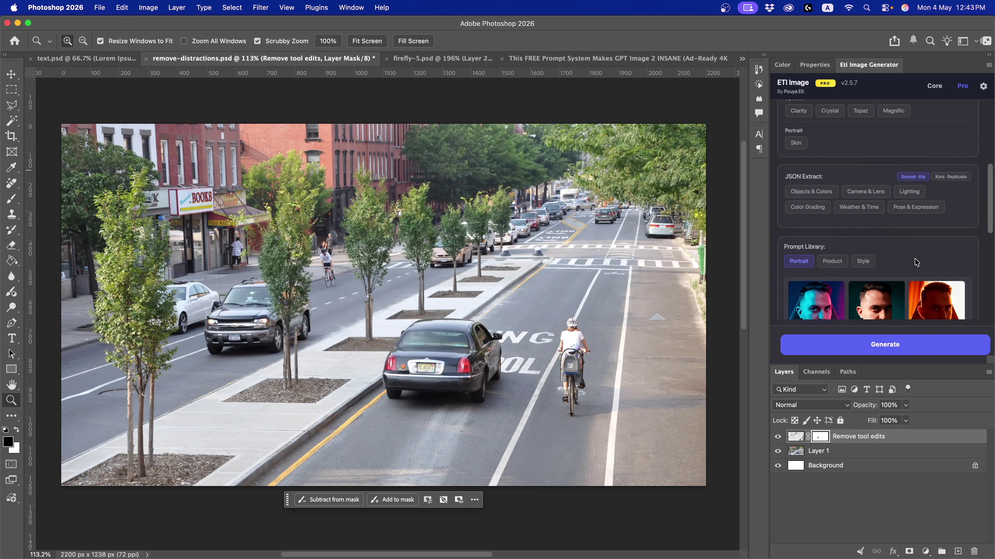